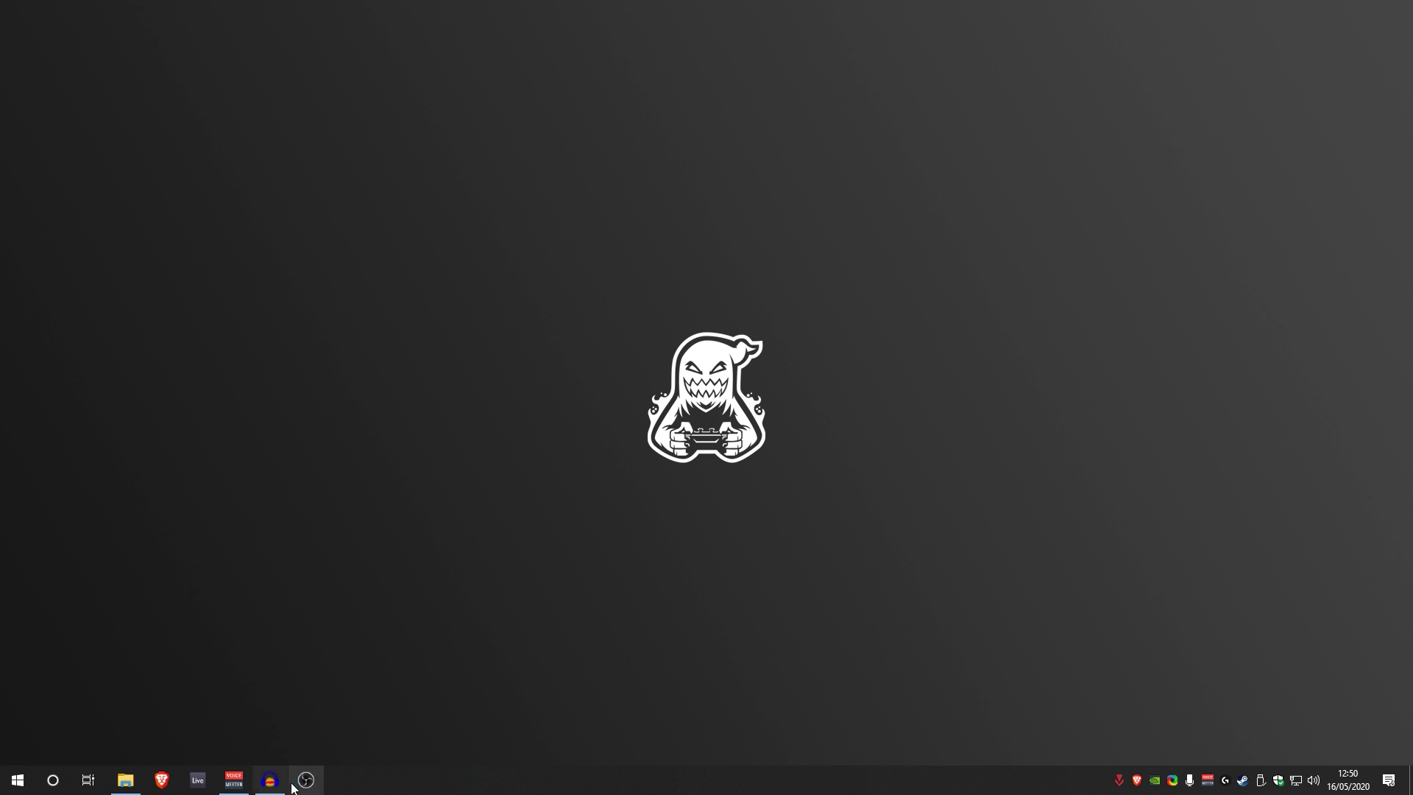
# Step: Launch OBS Studio and rename the default Scene 1 to 'Camera Source'
pyautogui.click(309, 784)
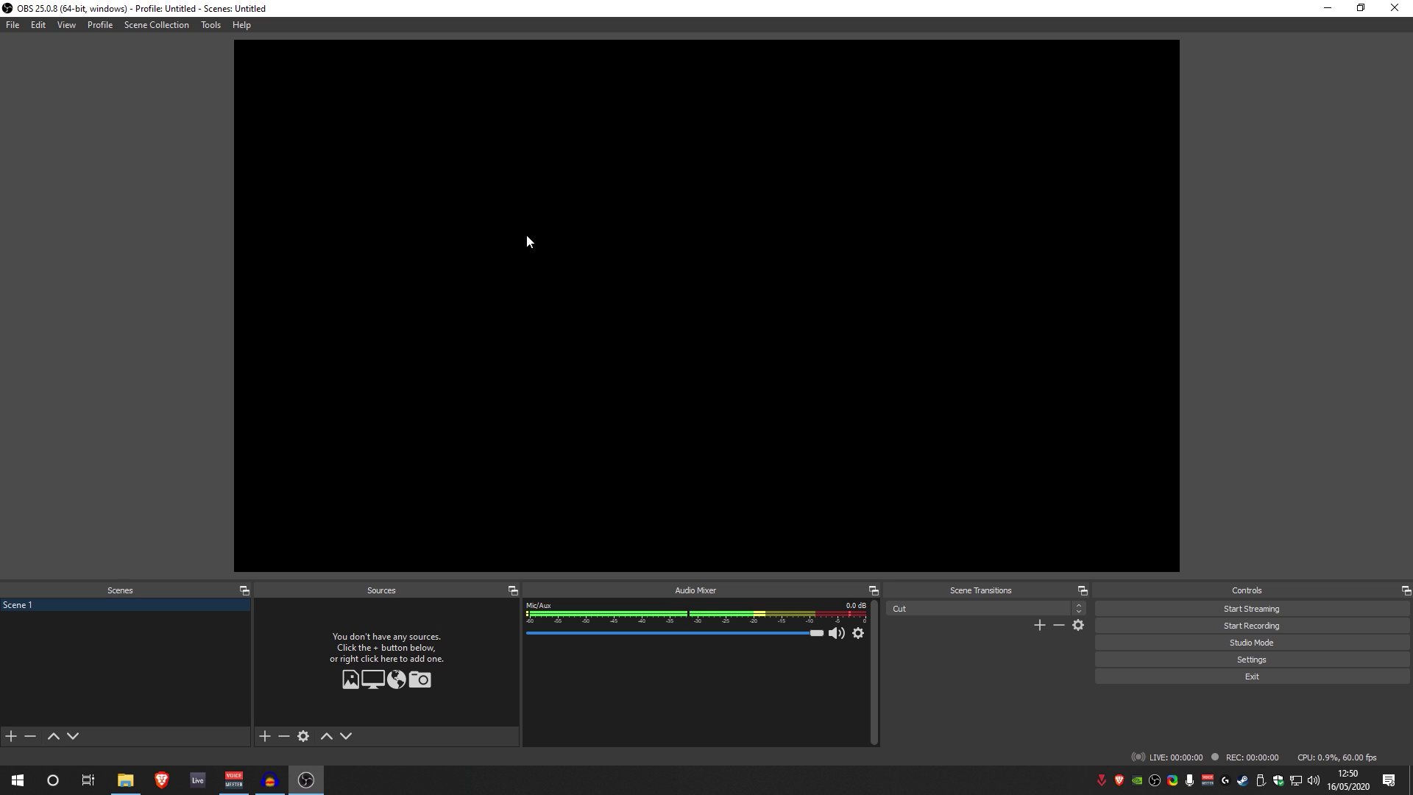
pyautogui.rightClick(49, 607)
pyautogui.click(94, 444)
pyautogui.click(265, 736)
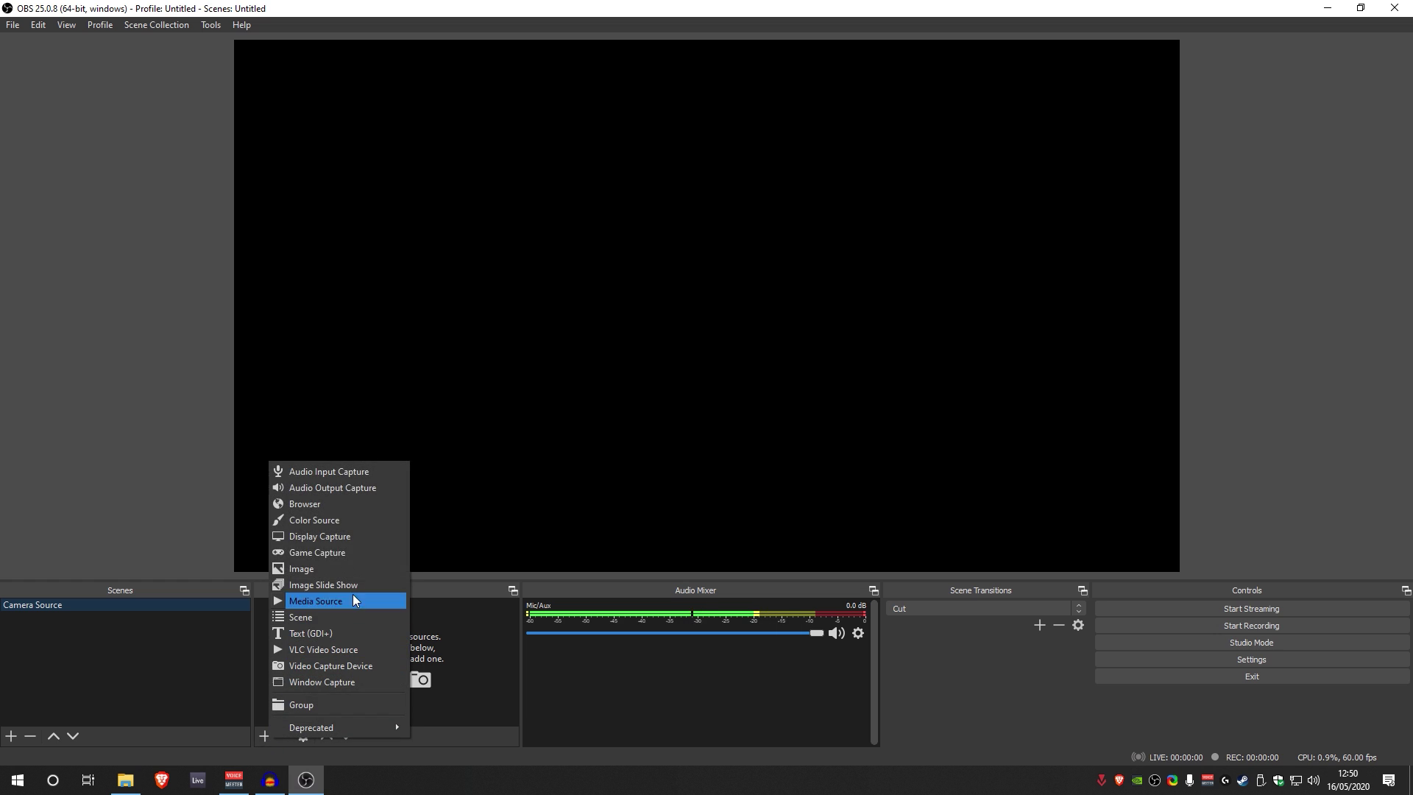
# Step: Add a Video Capture Device source named 'Sony A5100' with default properties, and mute its audio
pyautogui.click(325, 665)
pyautogui.click(259, 730)
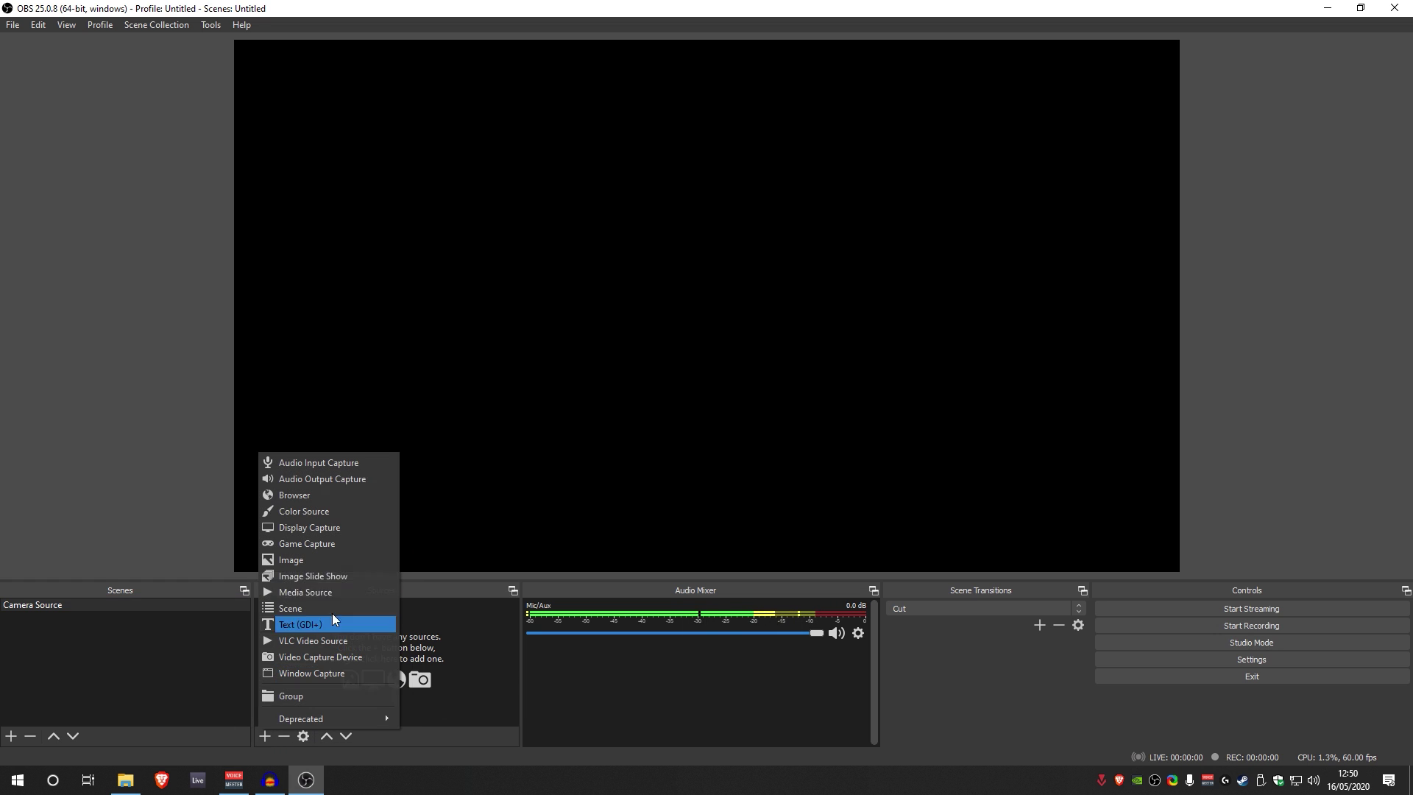
pyautogui.click(325, 660)
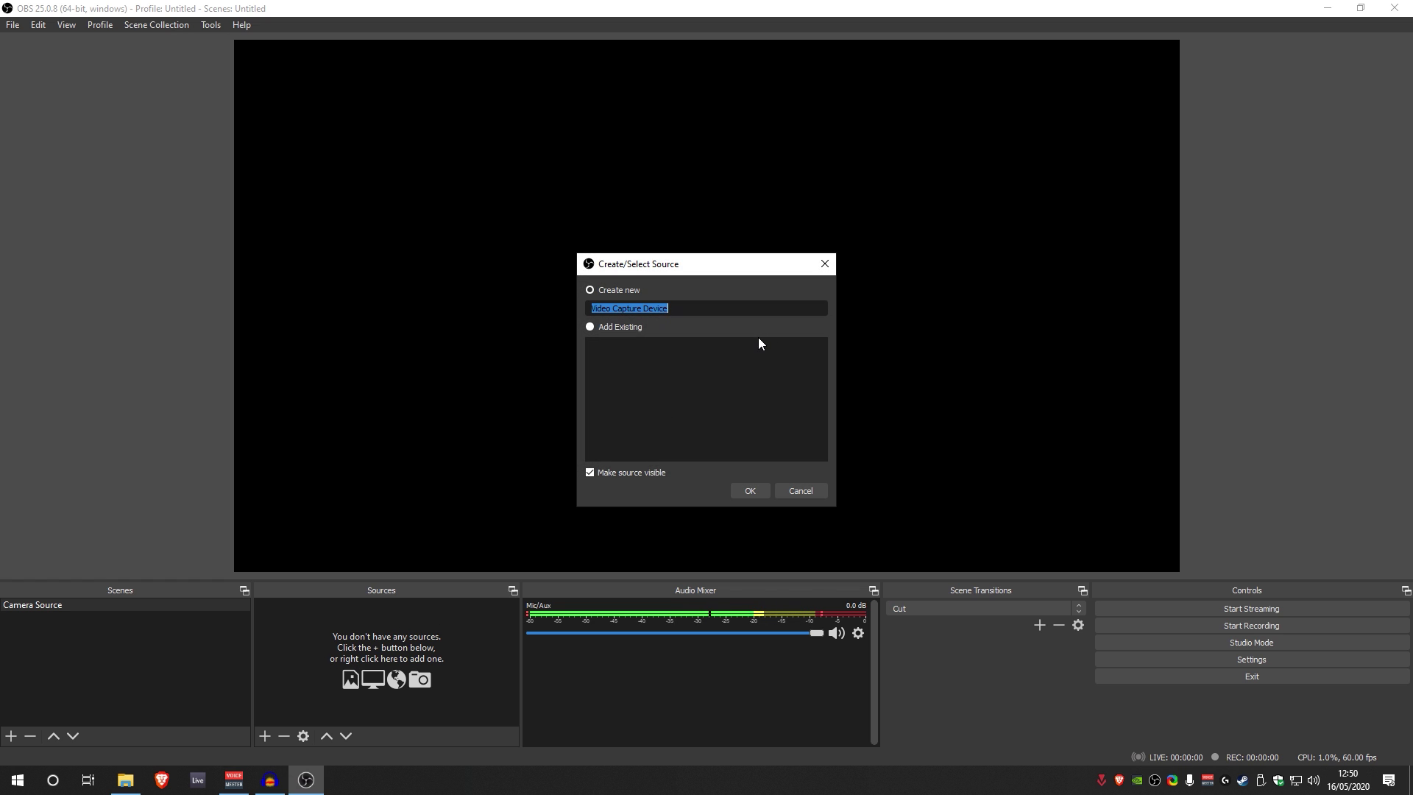
pyautogui.write('Sony A5100')
pyautogui.click(750, 491)
pyautogui.moveTo(667, 157); pyautogui.dragTo(731, 79)
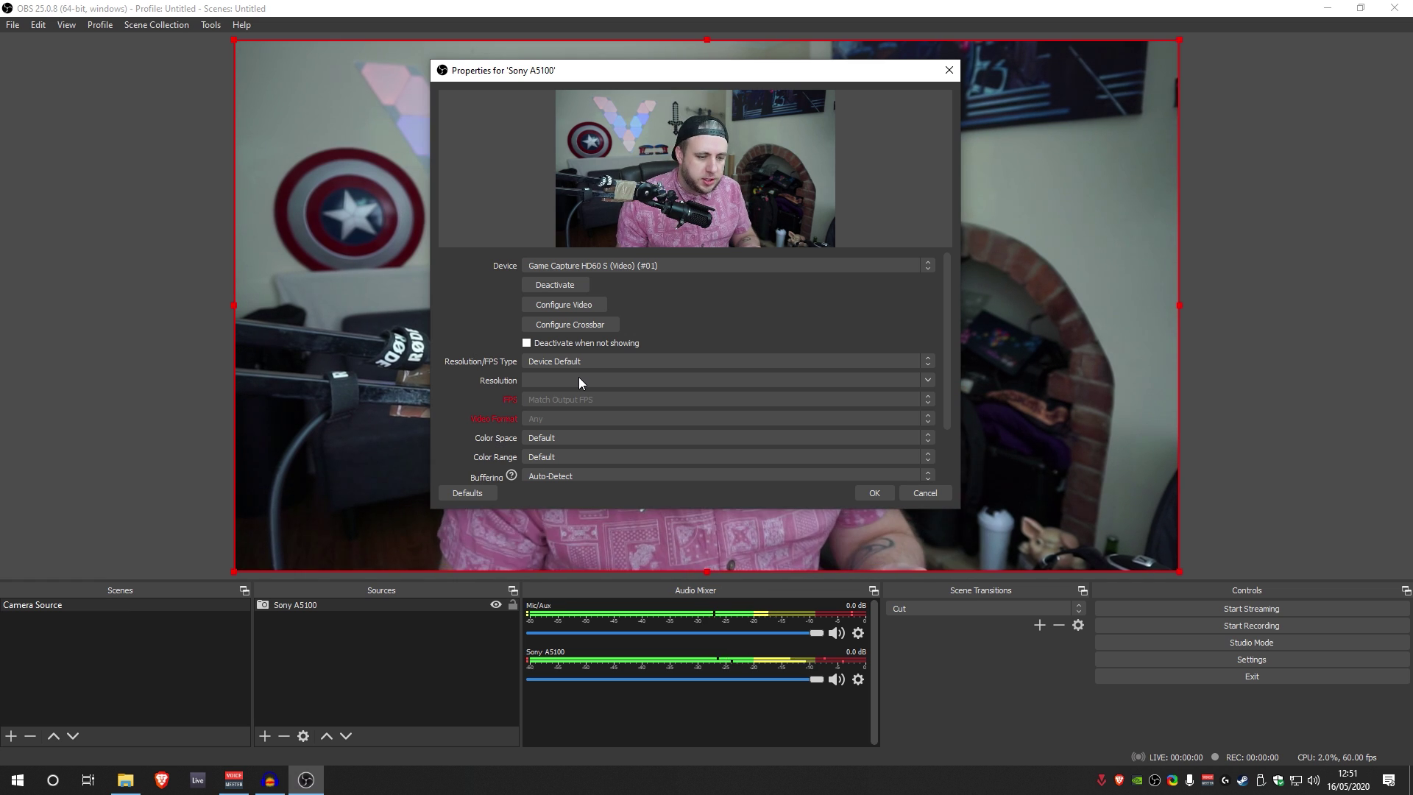
pyautogui.click(885, 497)
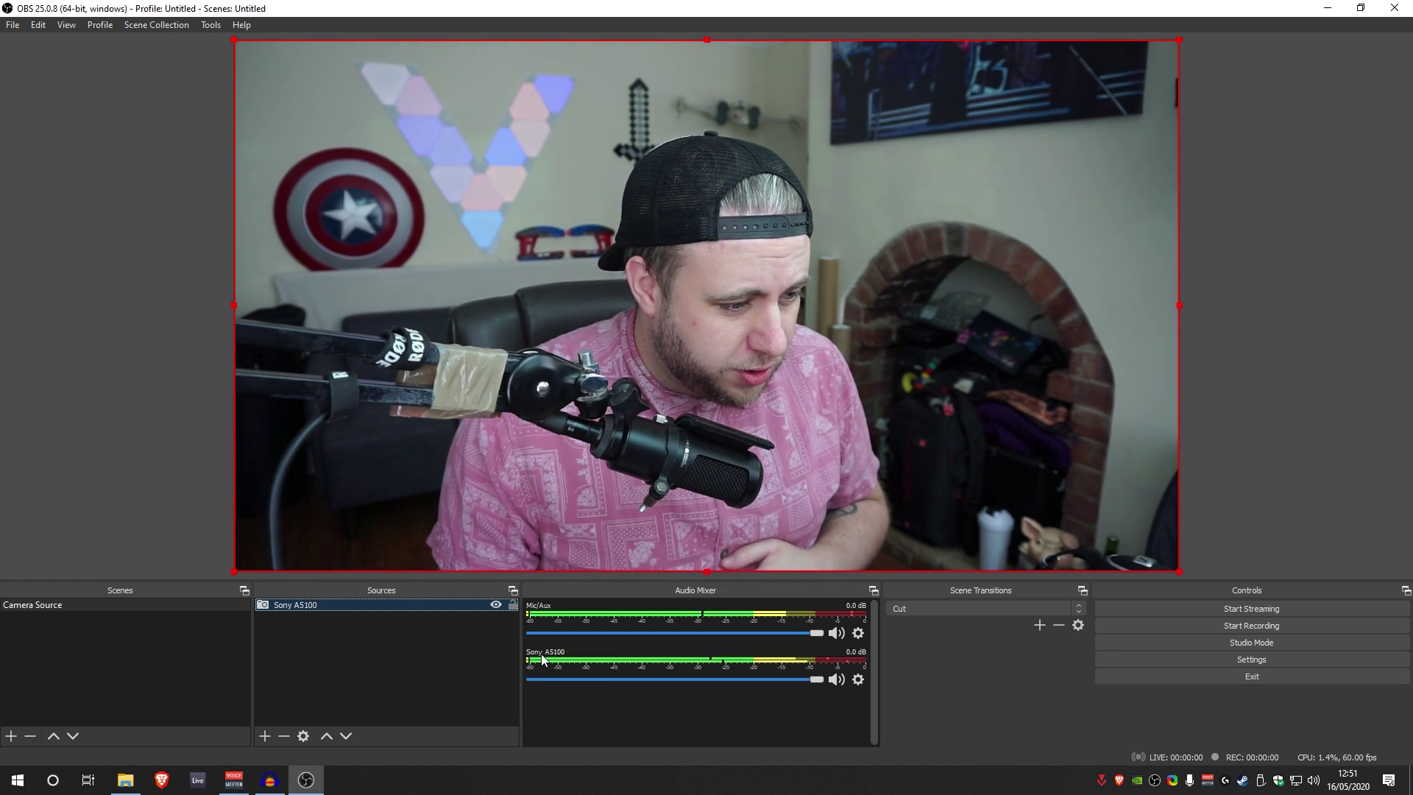
pyautogui.click(836, 678)
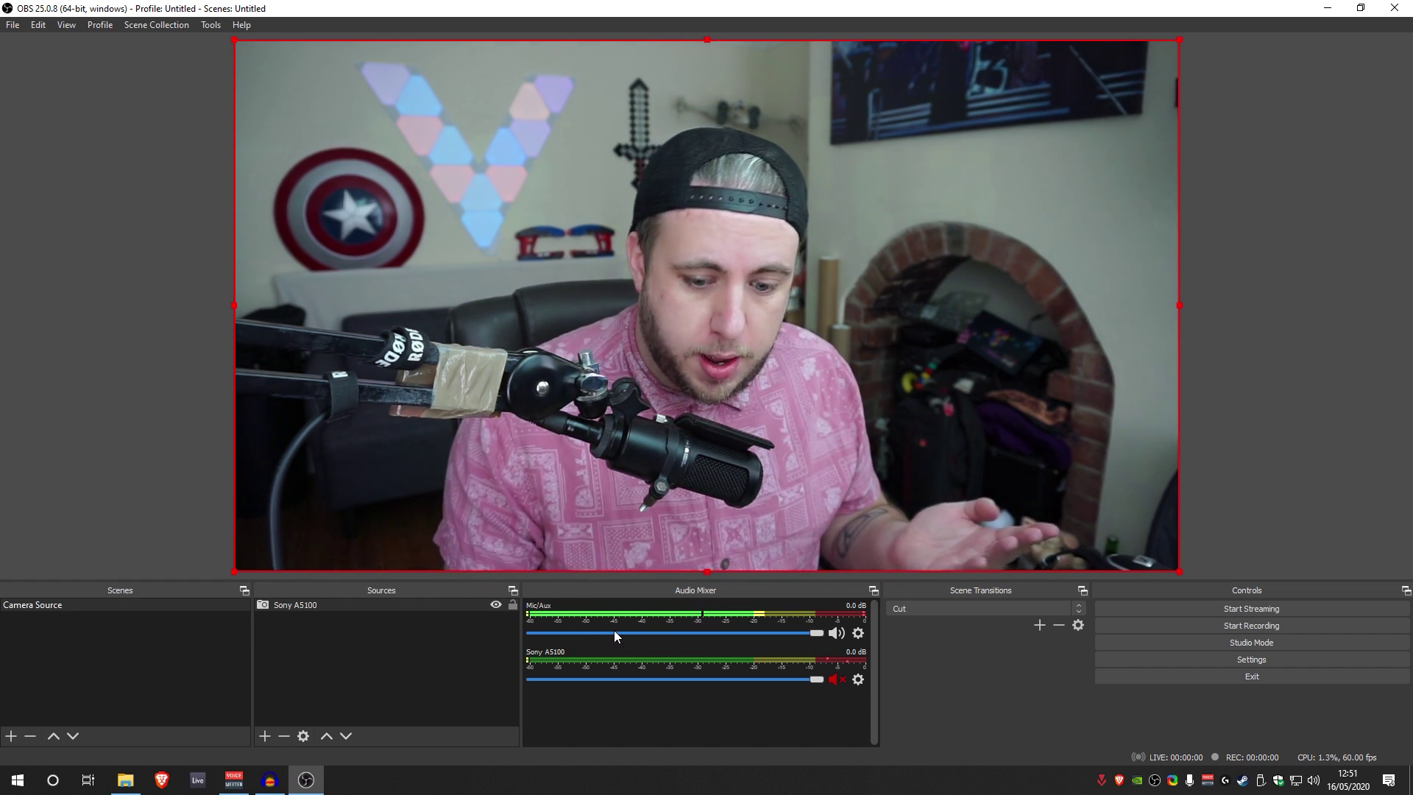
# Step: Hide the Sony A5100 strip from the Audio Mixer so only Mic/Aux remains
pyautogui.rightClick(726, 667)
pyautogui.click(718, 514)
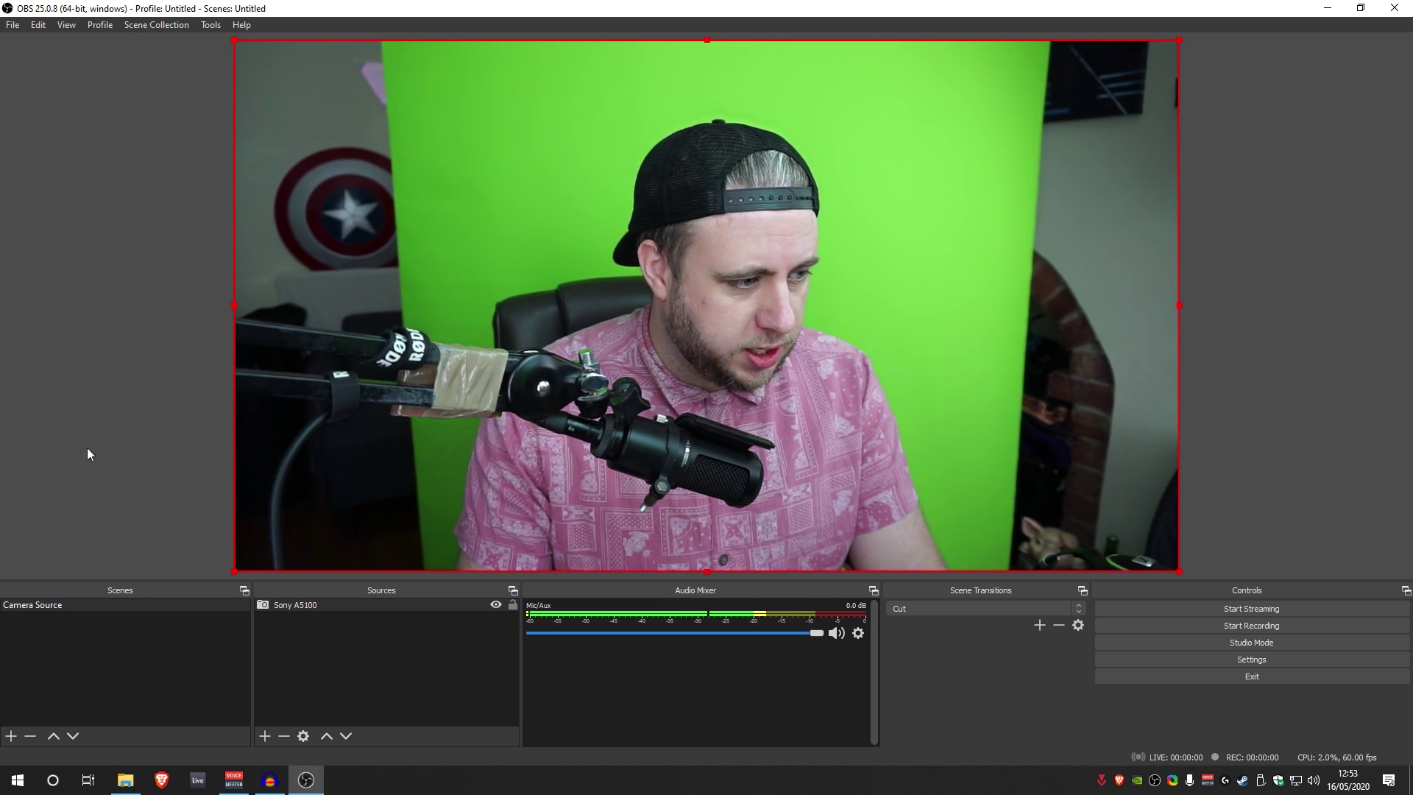
# Step: Crop the Sony A5100 feed's left and right edges down to the green-screen area
pyautogui.click(307, 605)
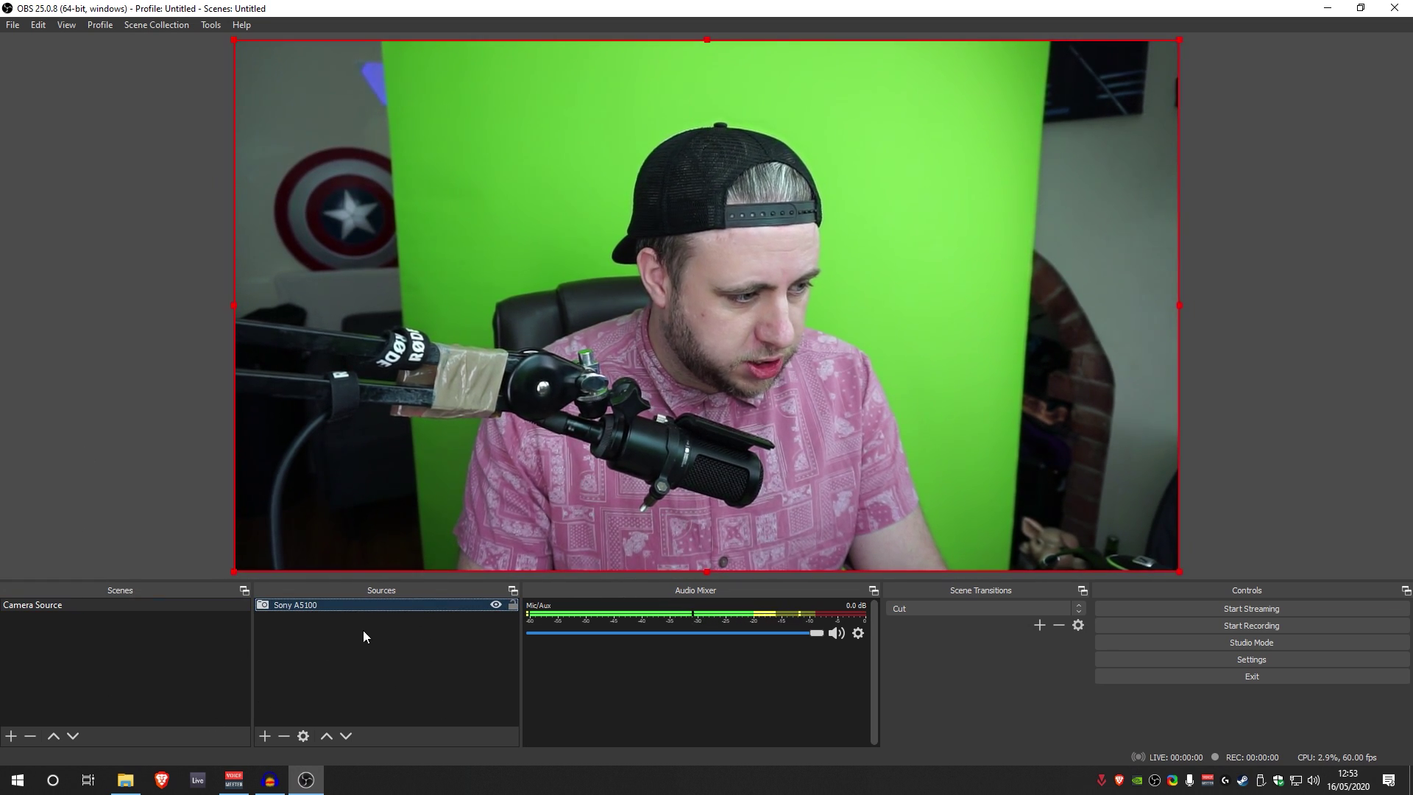
pyautogui.click(234, 305)
pyautogui.moveTo(235, 305); pyautogui.dragTo(428, 319)
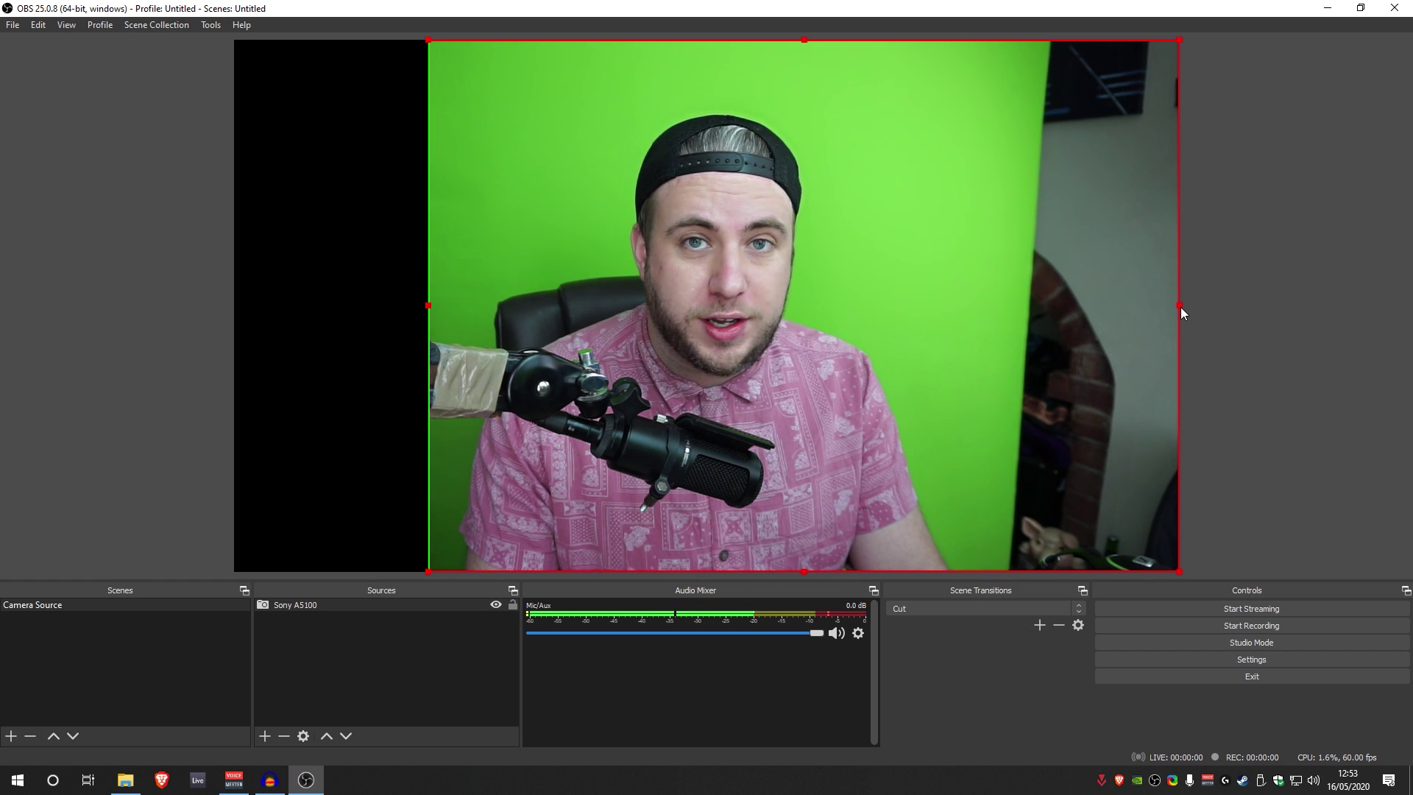
pyautogui.moveTo(1180, 307); pyautogui.dragTo(1010, 336)
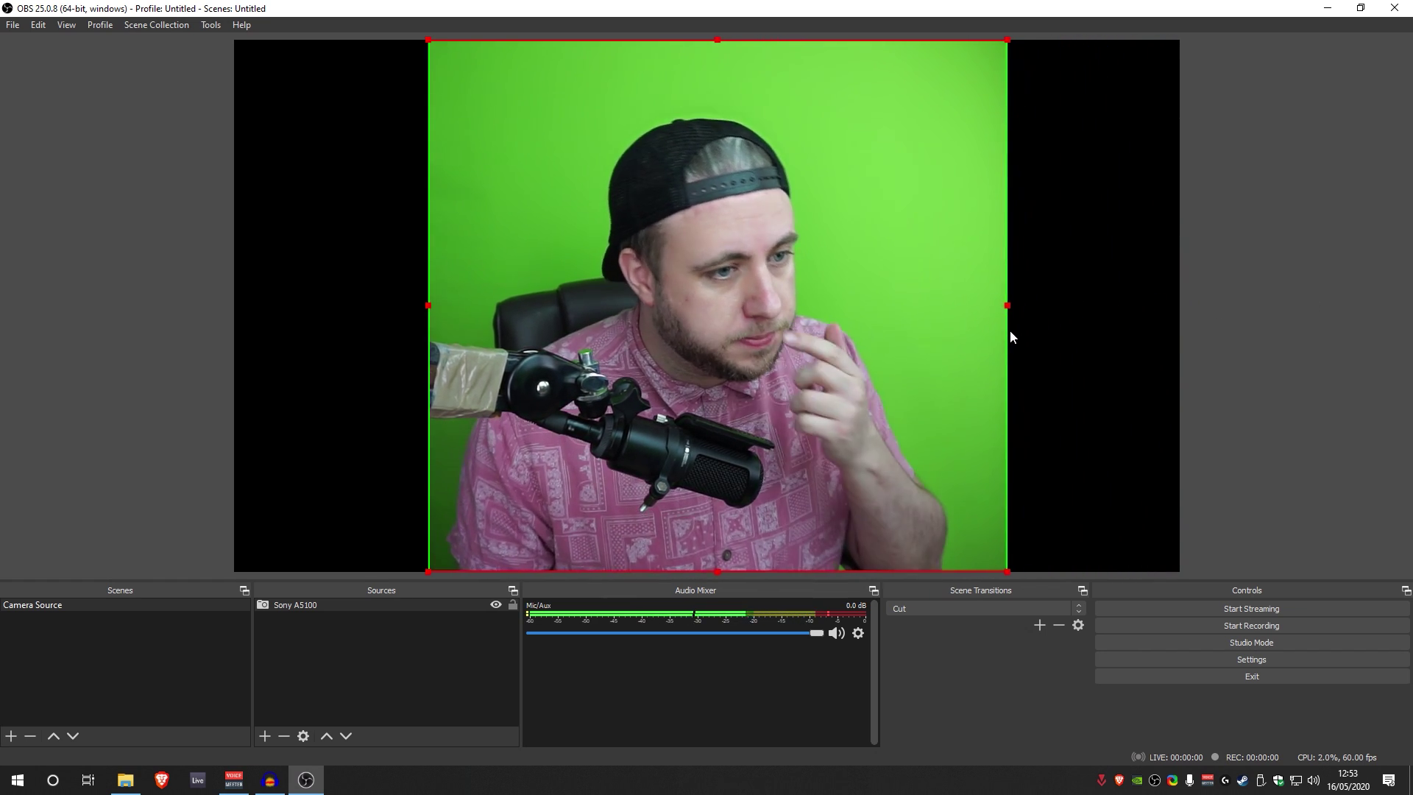
pyautogui.click(1009, 337)
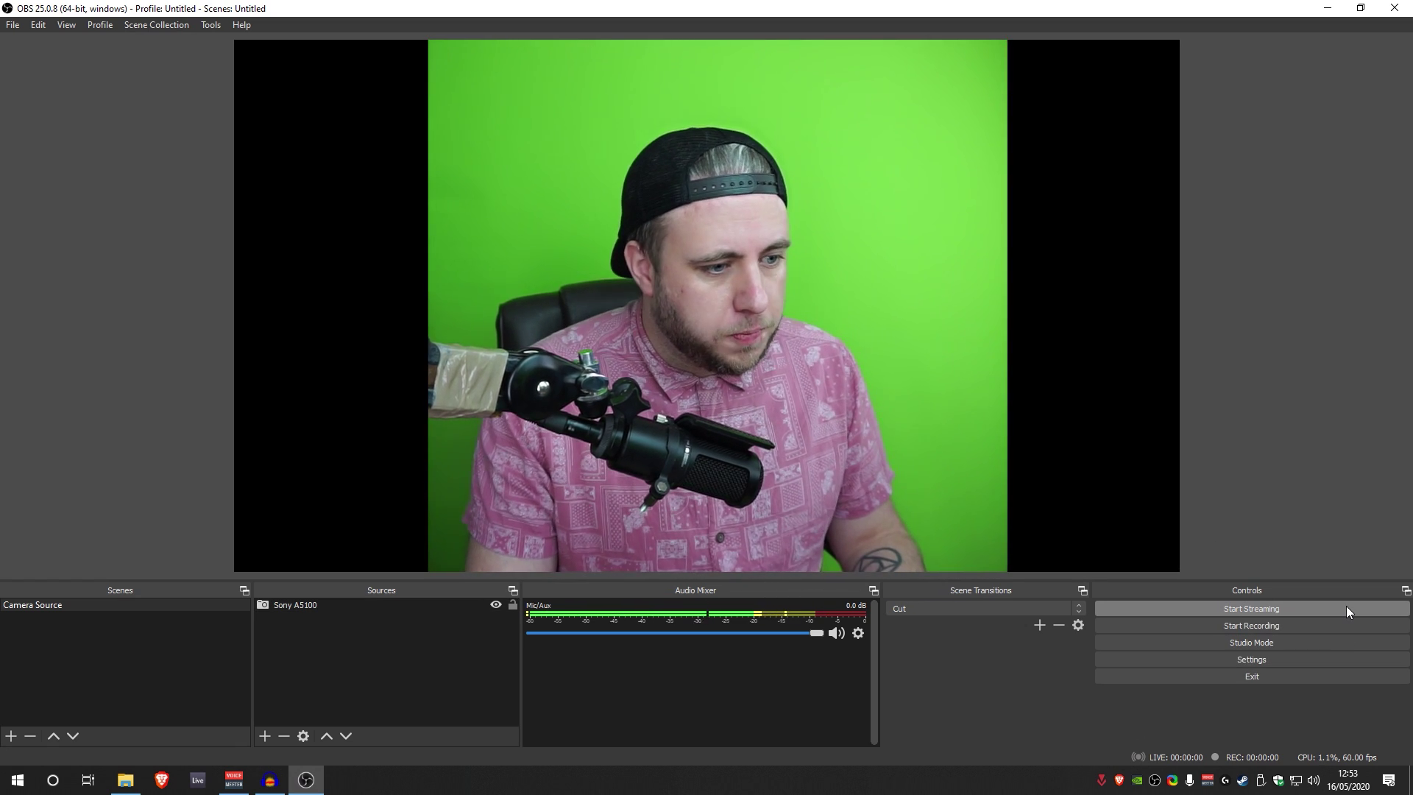
pyautogui.click(427, 605)
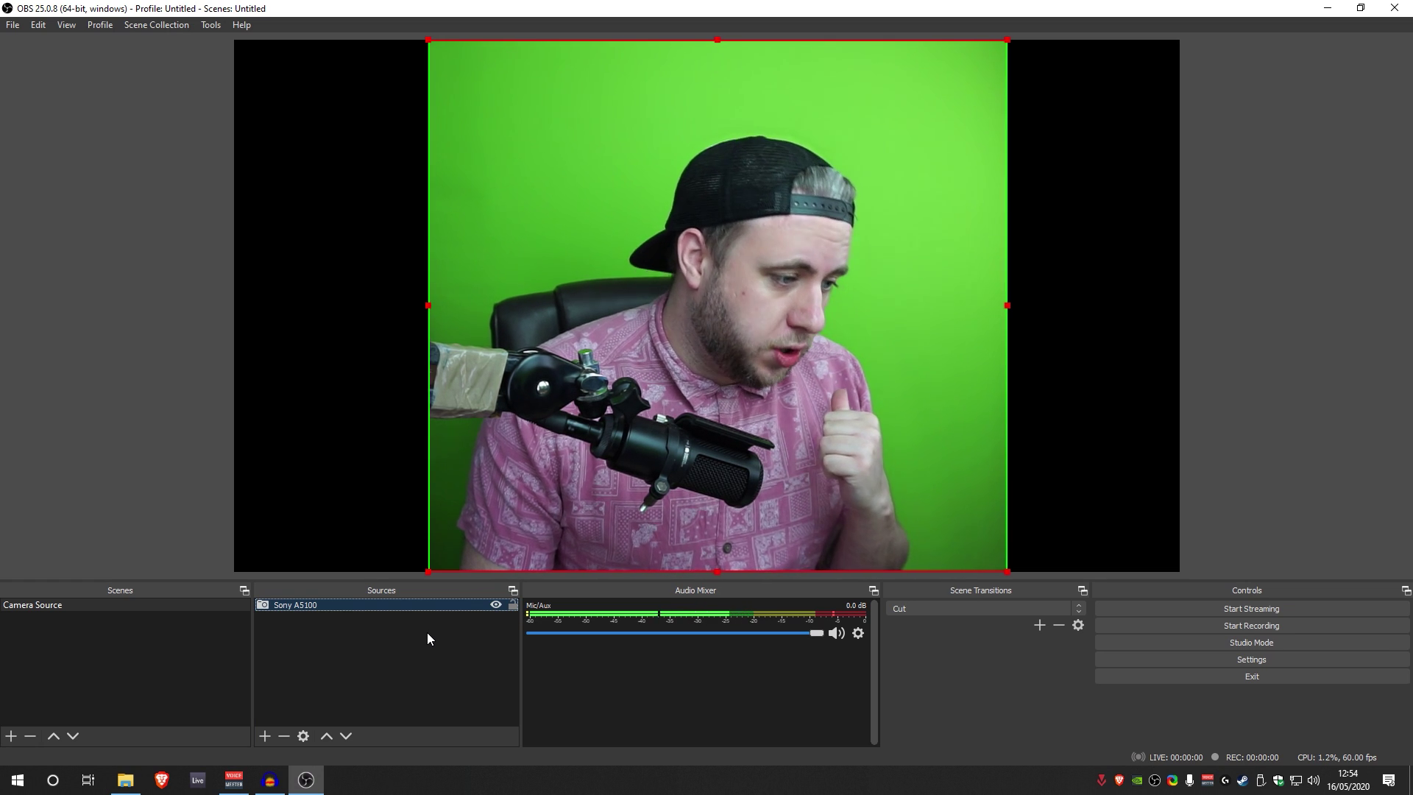
# Step: Add a Chroma Key effect filter to Sony A5100, then disable it temporarily
pyautogui.rightClick(307, 608)
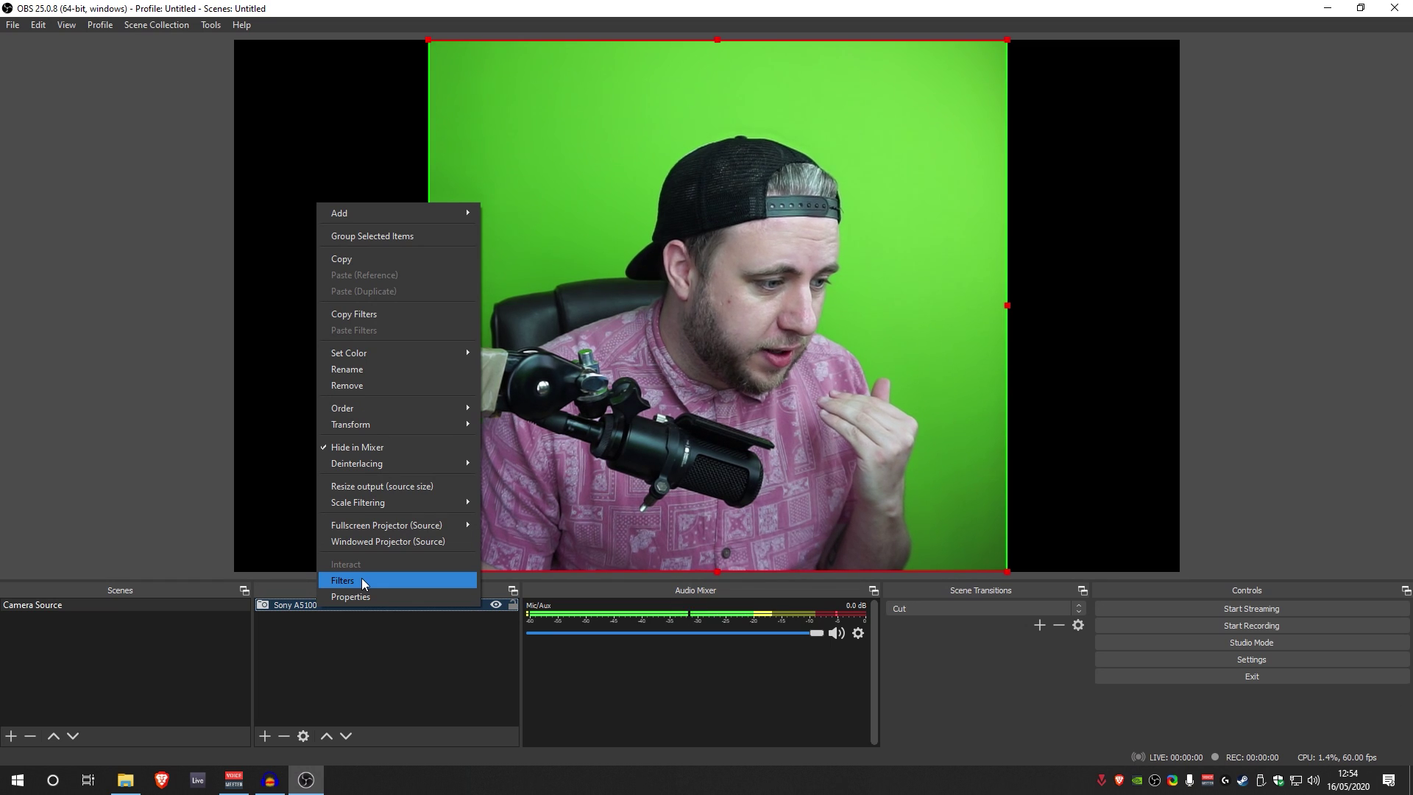
pyautogui.click(362, 581)
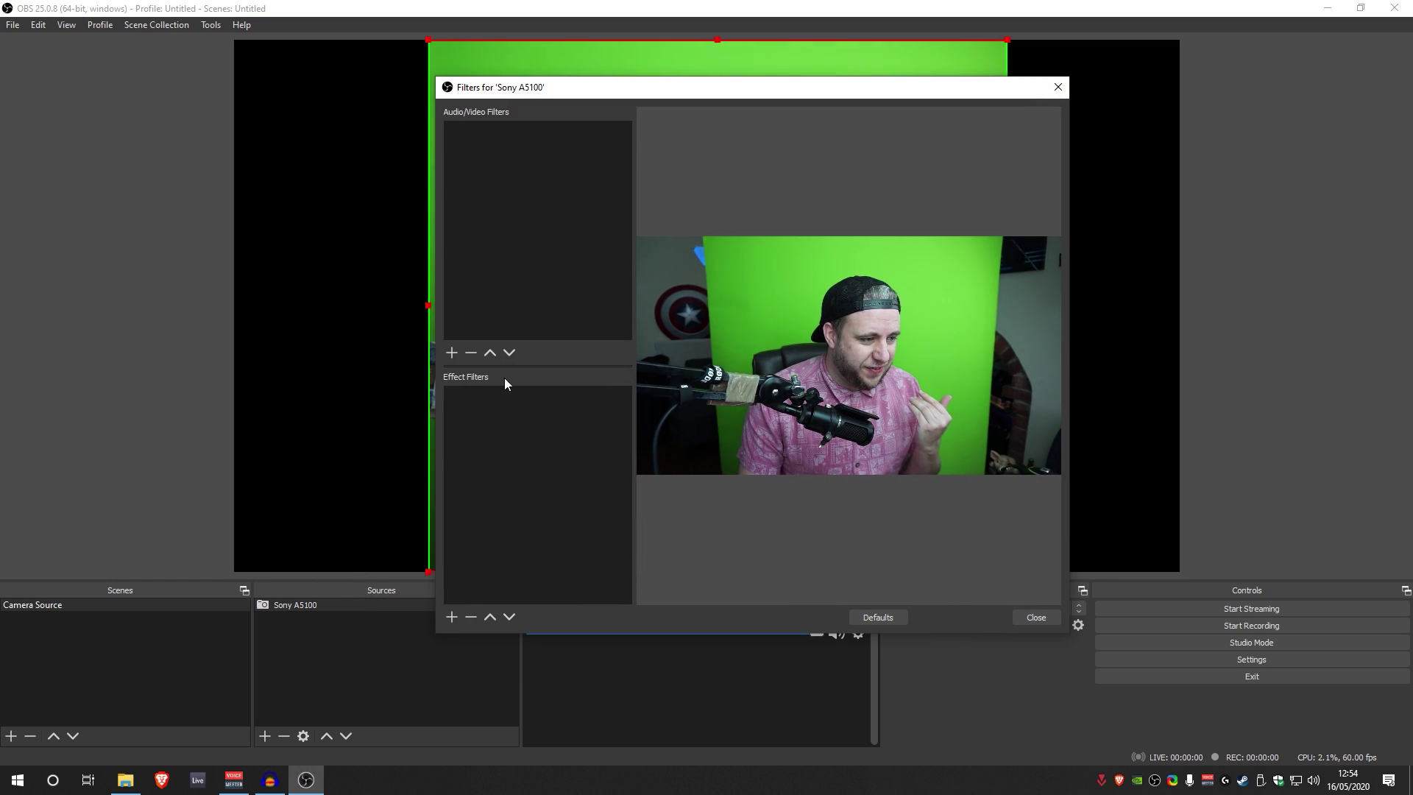
pyautogui.click(452, 616)
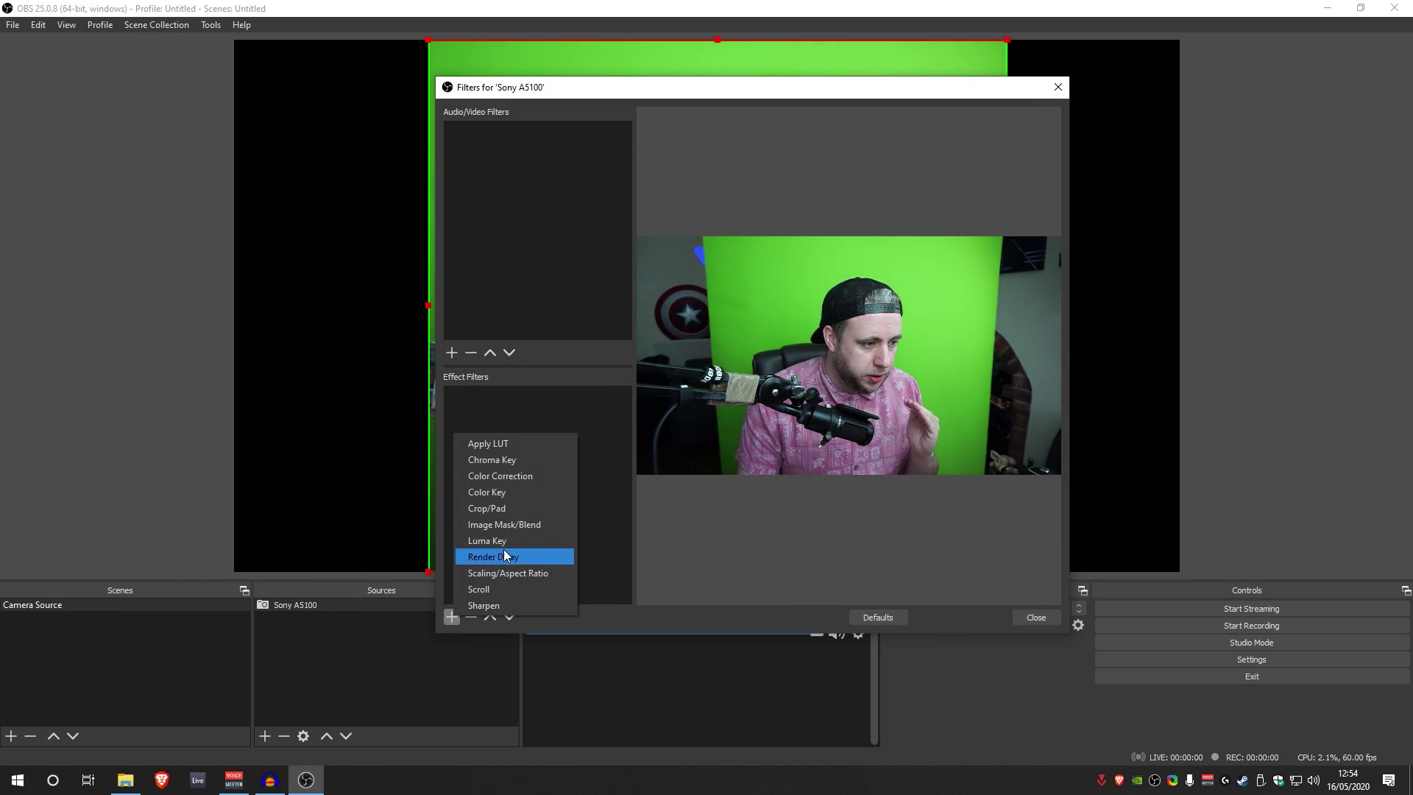
pyautogui.click(536, 462)
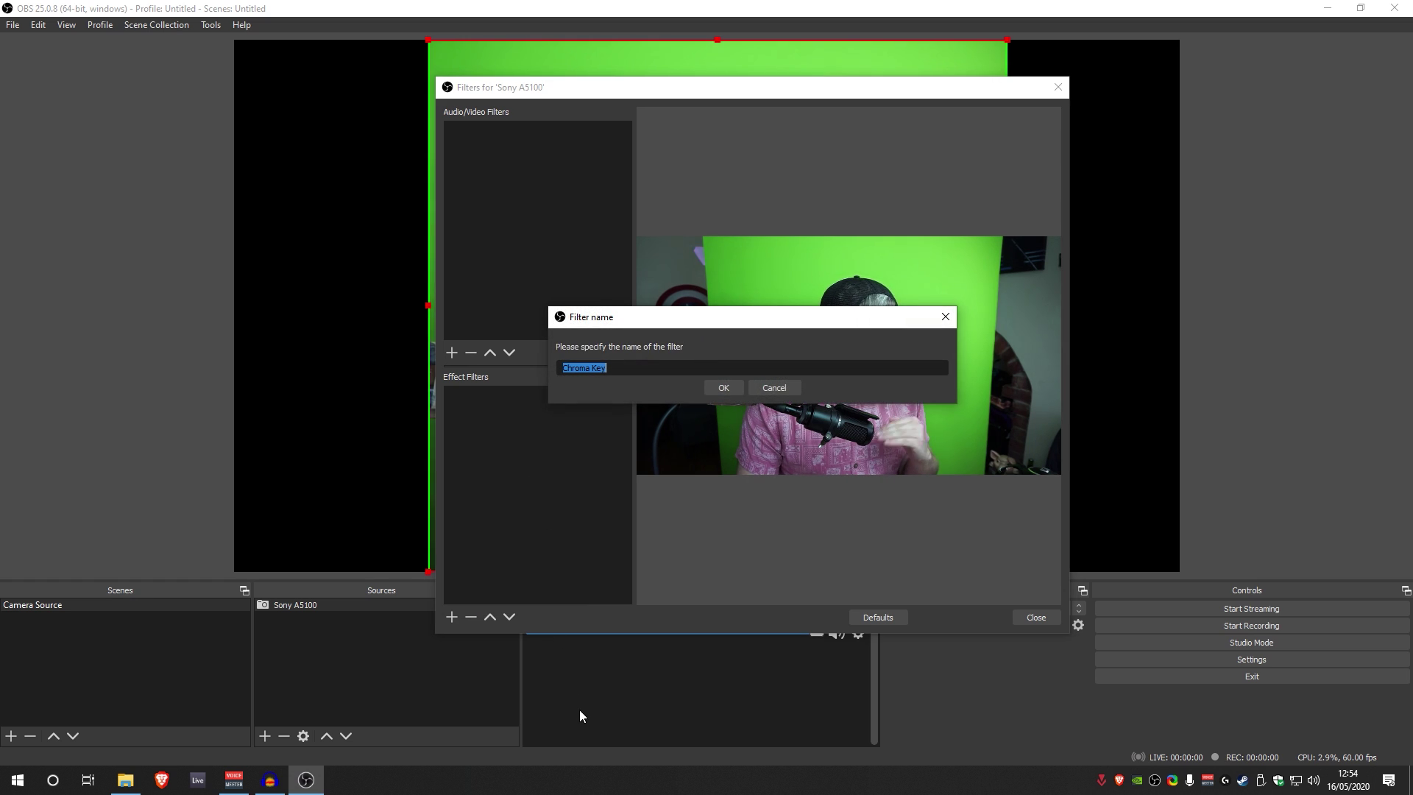
pyautogui.click(718, 388)
pyautogui.moveTo(731, 97); pyautogui.dragTo(2, 160)
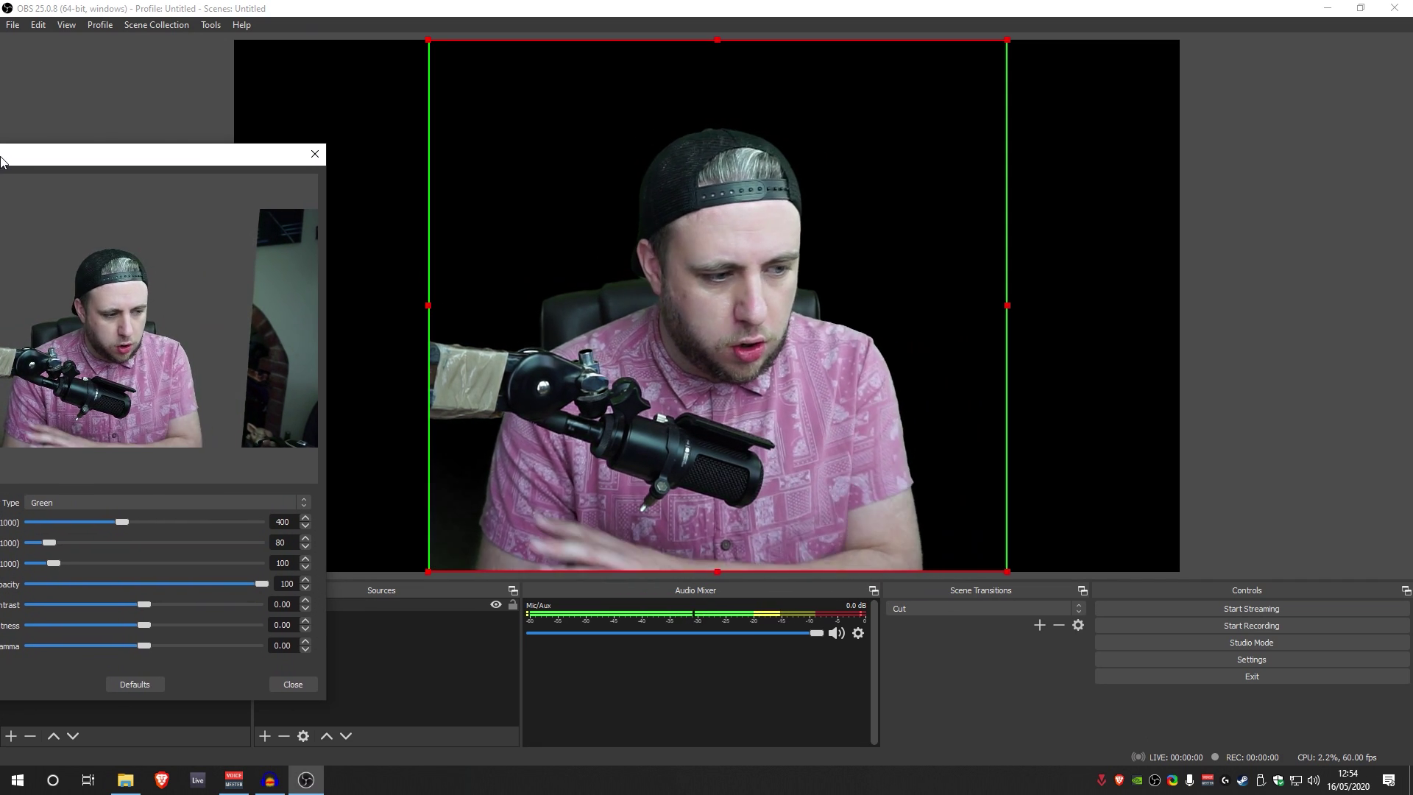
pyautogui.moveTo(2, 161); pyautogui.dragTo(666, 196)
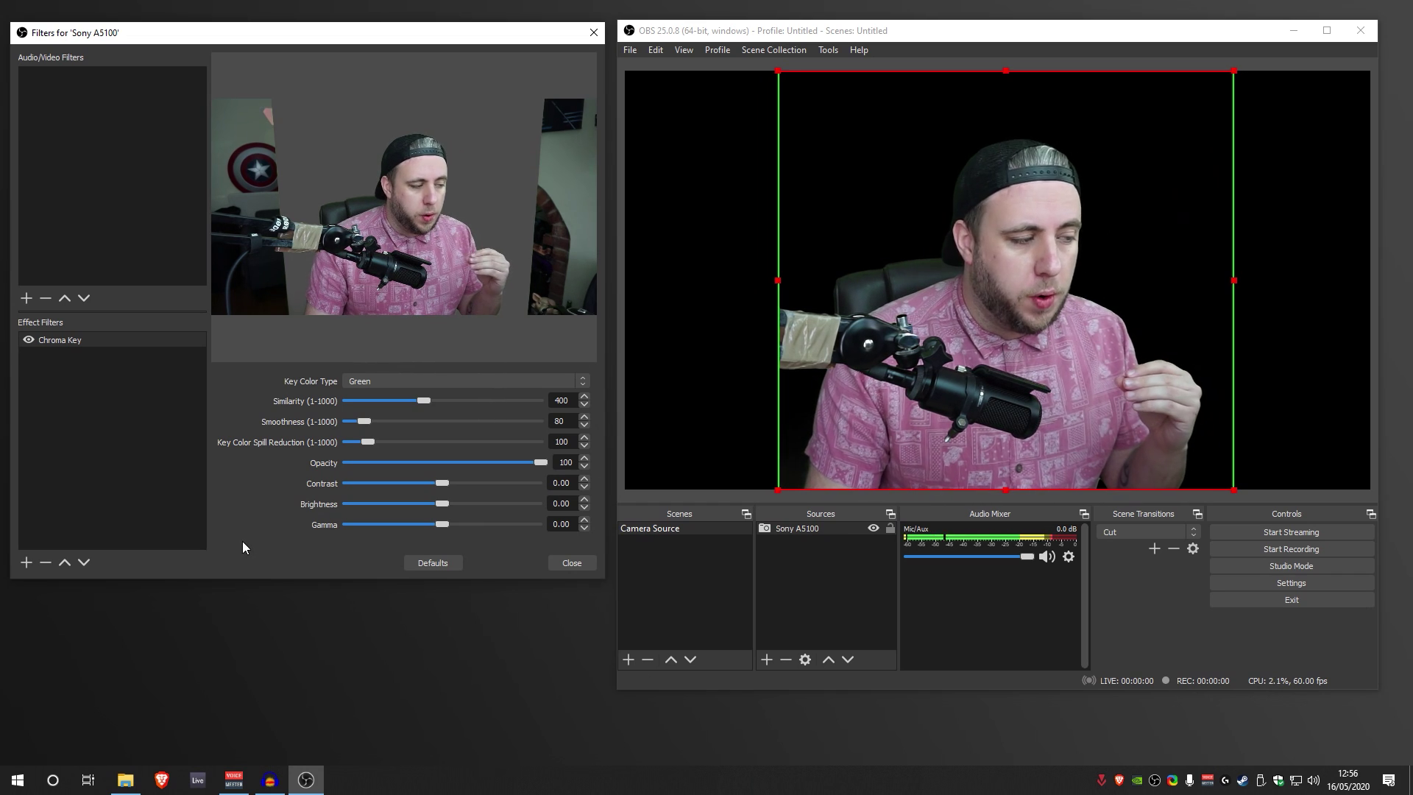
pyautogui.click(29, 340)
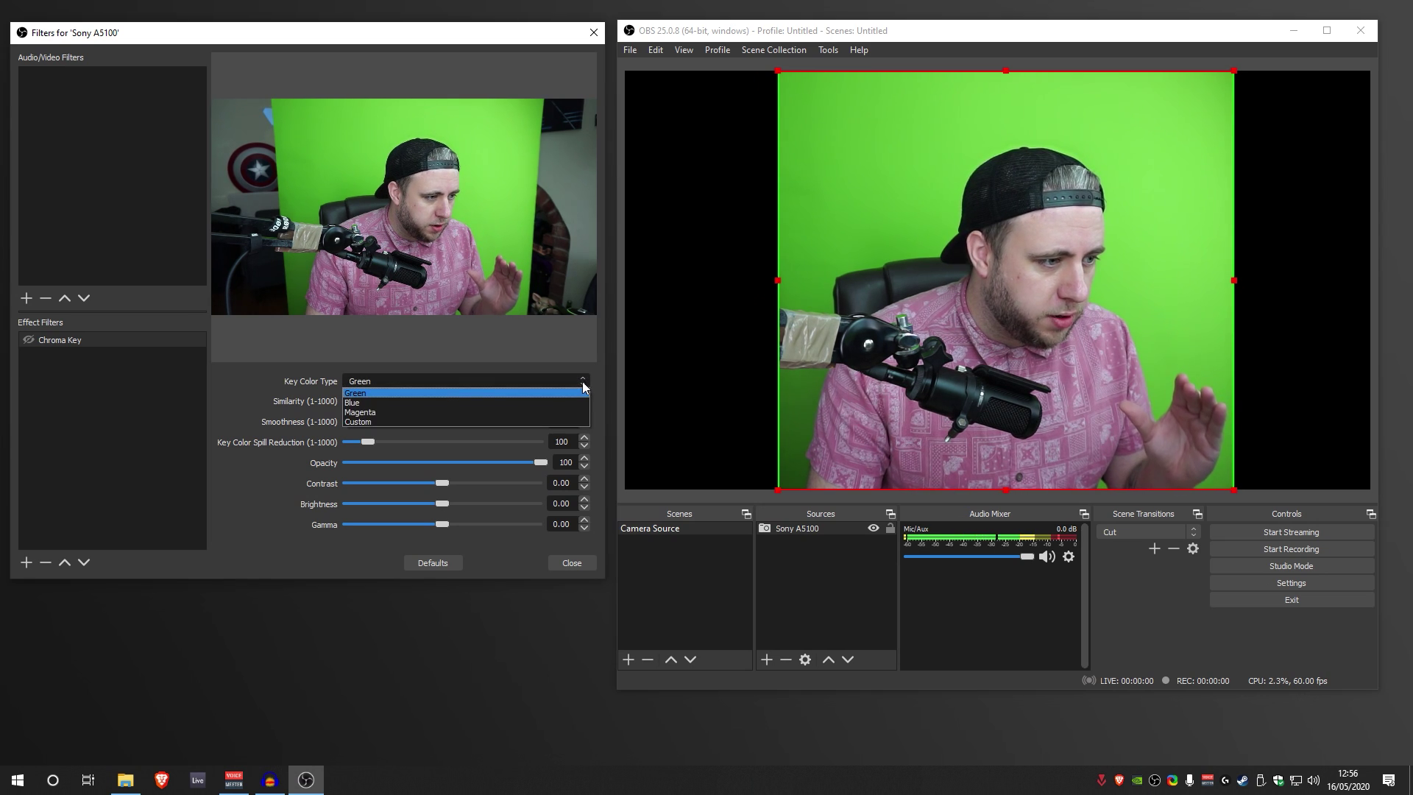
# Step: Set the Chroma Key's custom key colour to #78d64b, sampled from the green screen
pyautogui.click(356, 422)
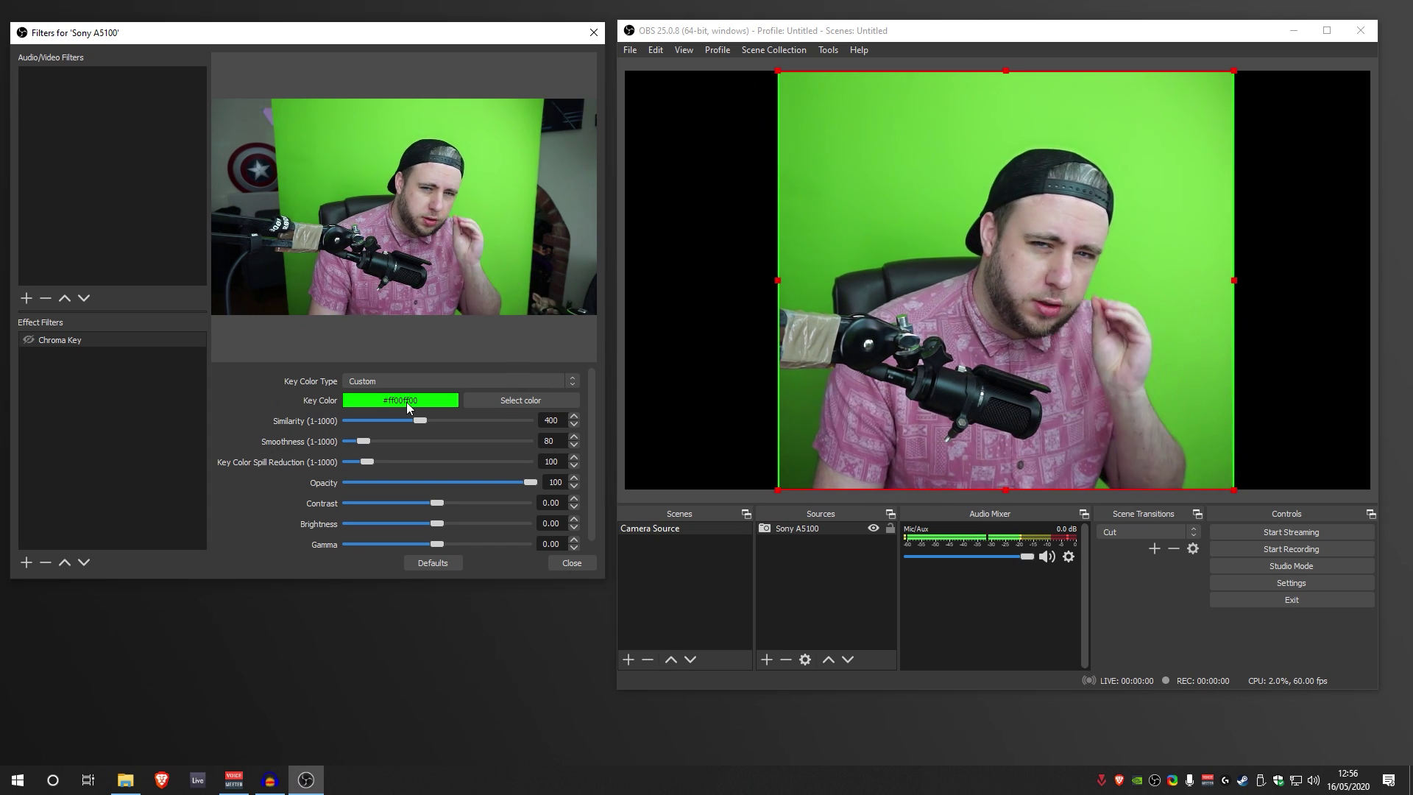
pyautogui.click(519, 406)
pyautogui.moveTo(338, 155); pyautogui.dragTo(338, 281)
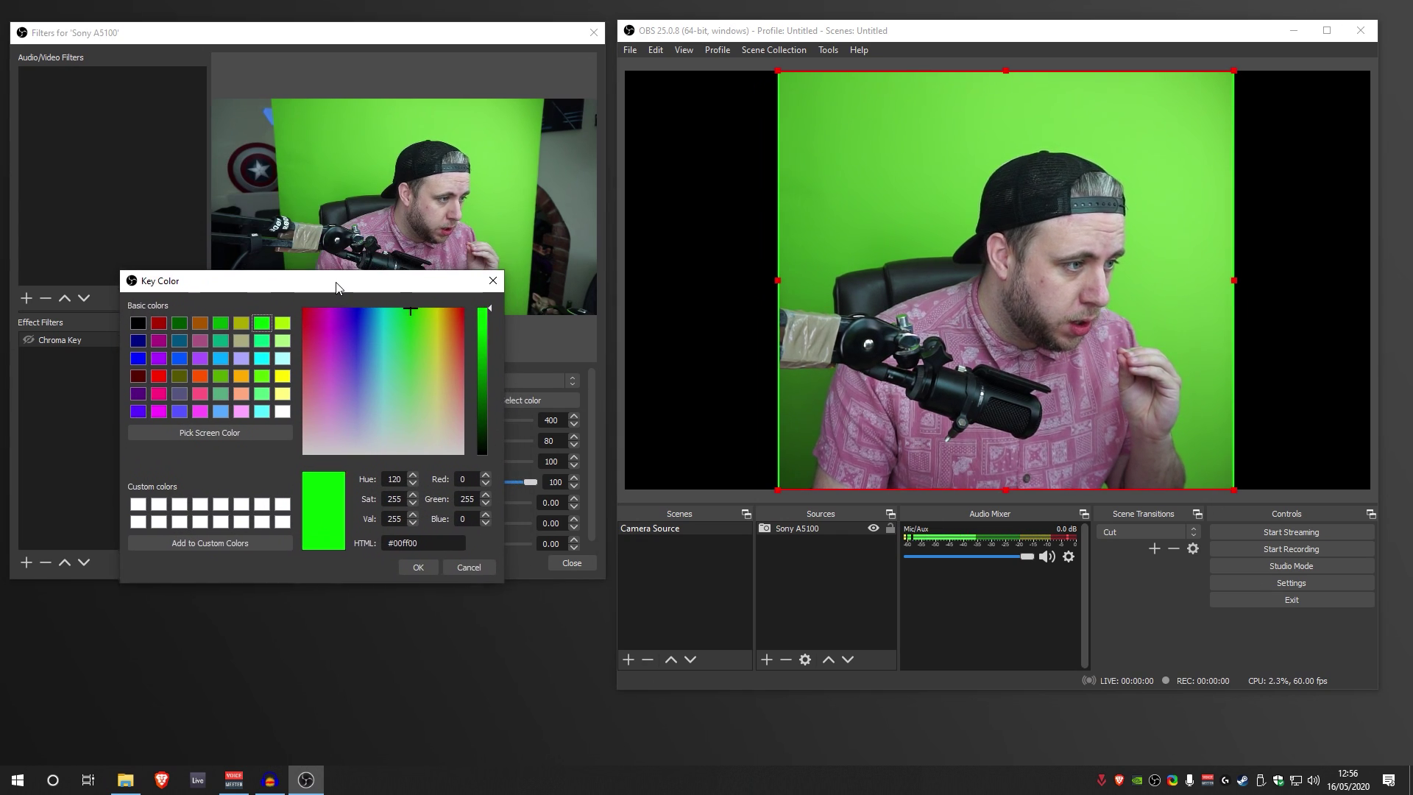
pyautogui.click(203, 437)
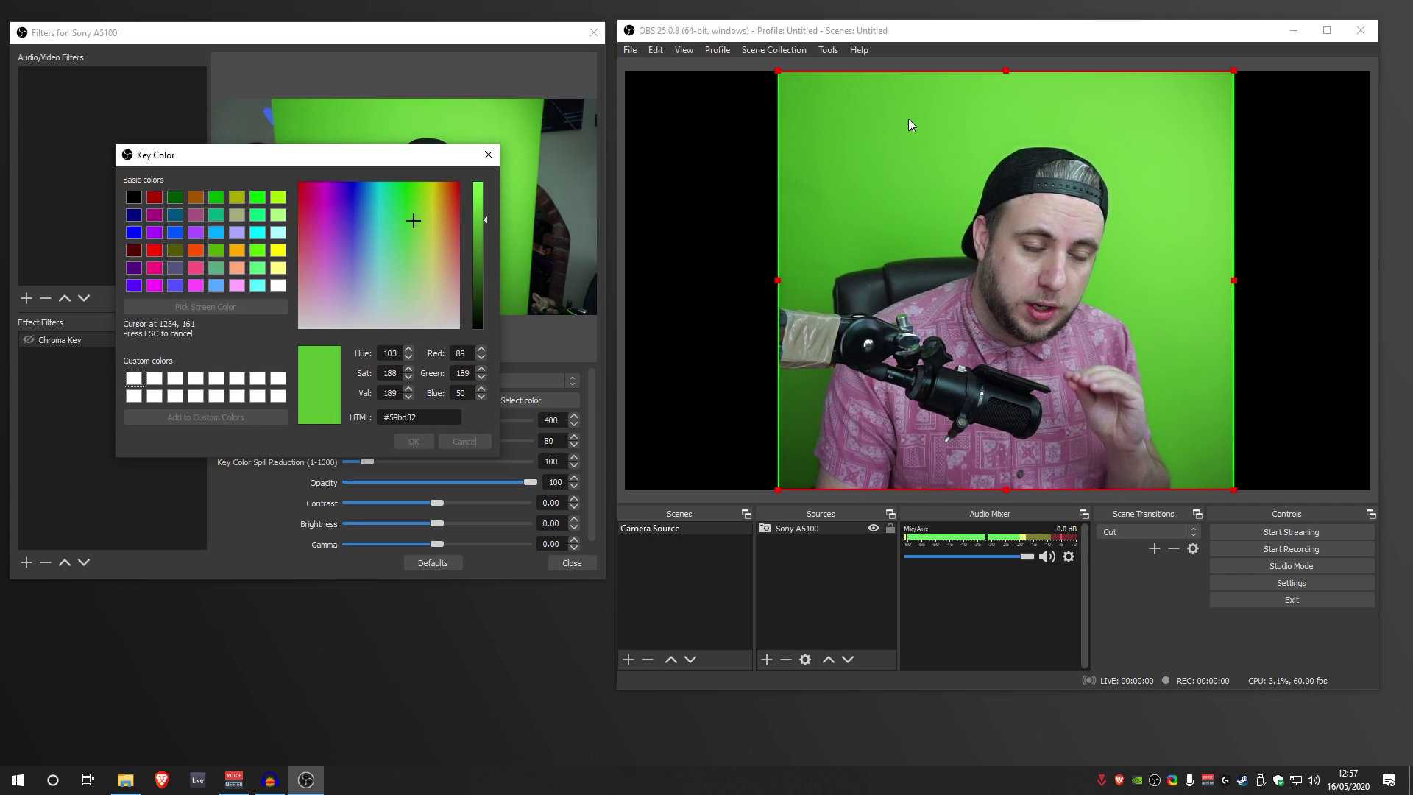
pyautogui.click(1171, 113)
pyautogui.moveTo(390, 162); pyautogui.dragTo(475, 296)
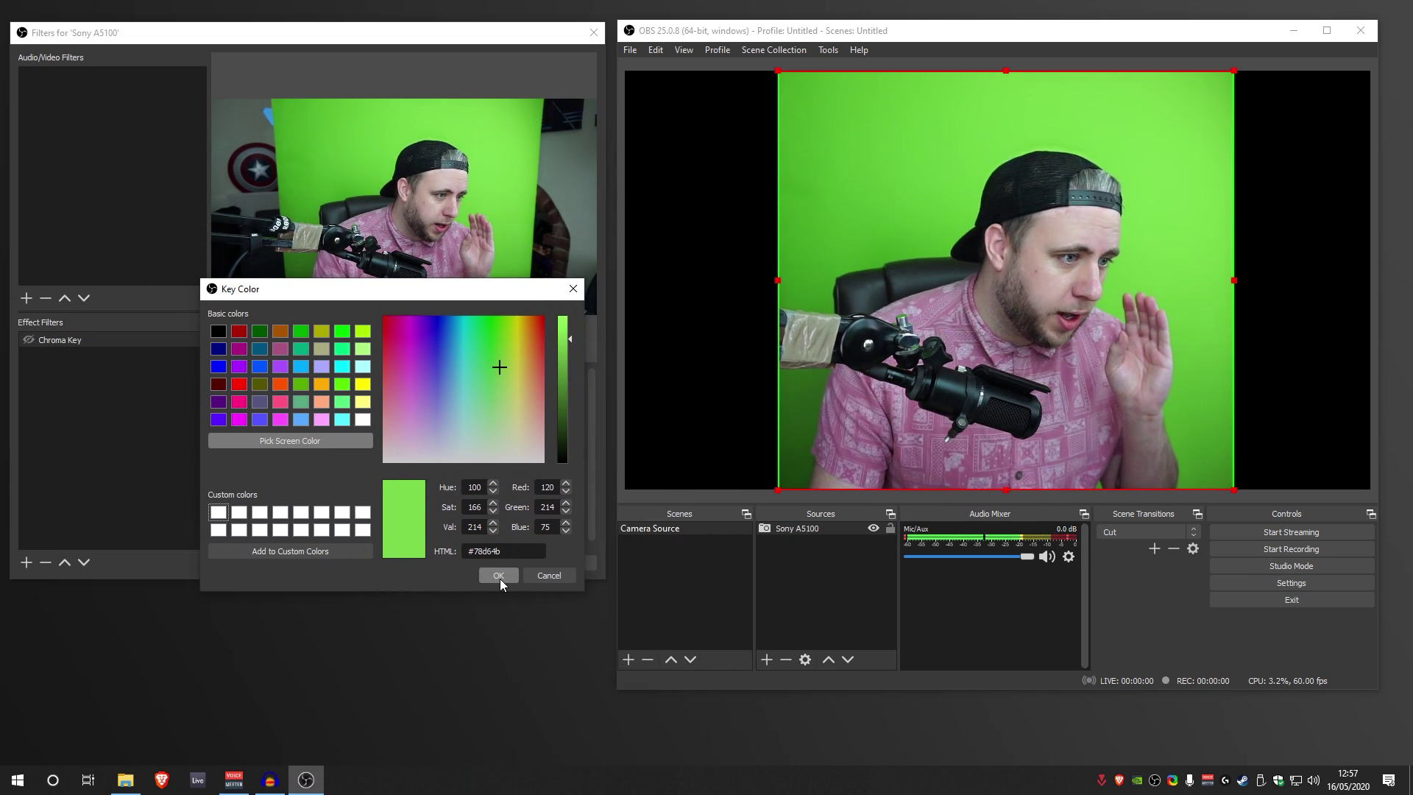
pyautogui.click(499, 575)
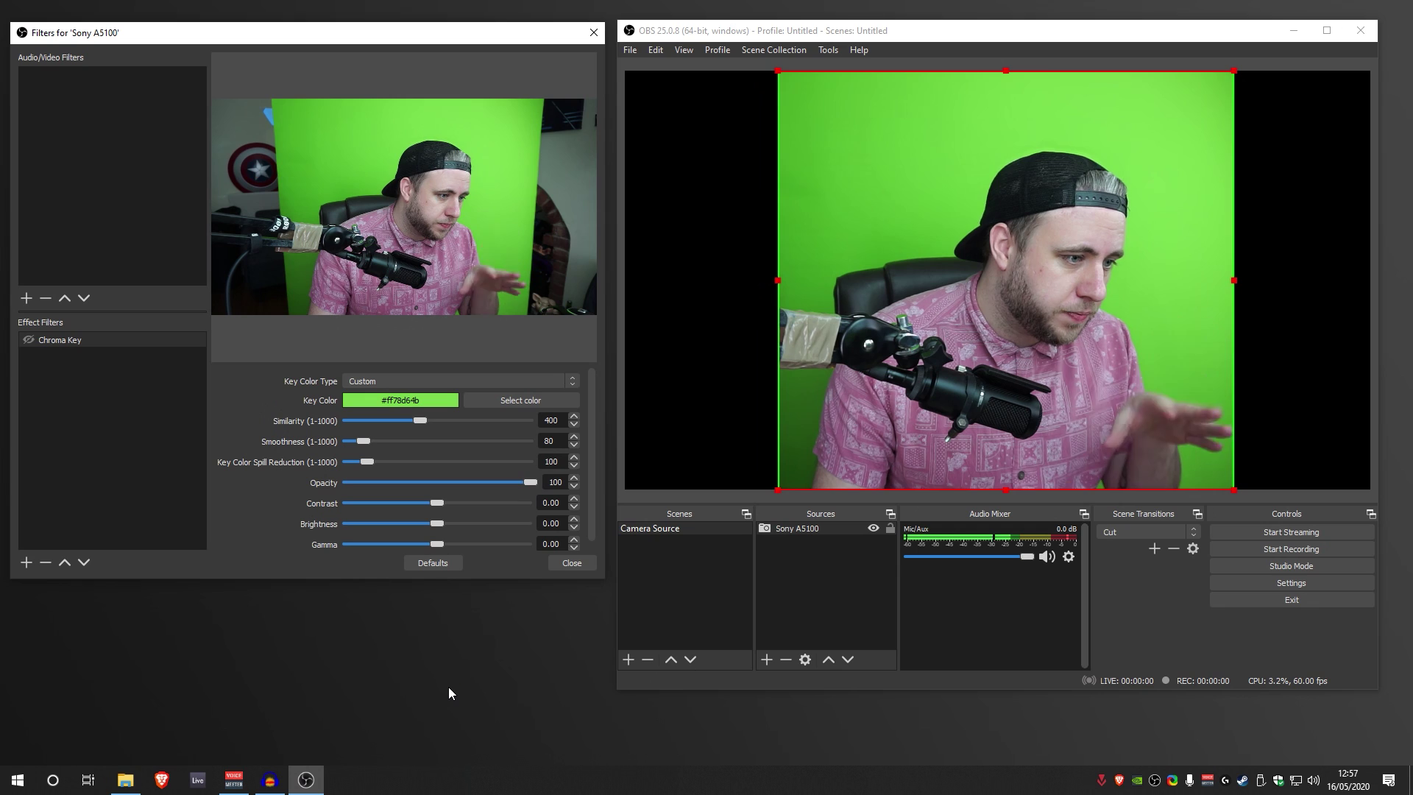
# Step: Re-enable the Chroma Key and set Similarity to 155 and Smoothness to 30
pyautogui.click(29, 340)
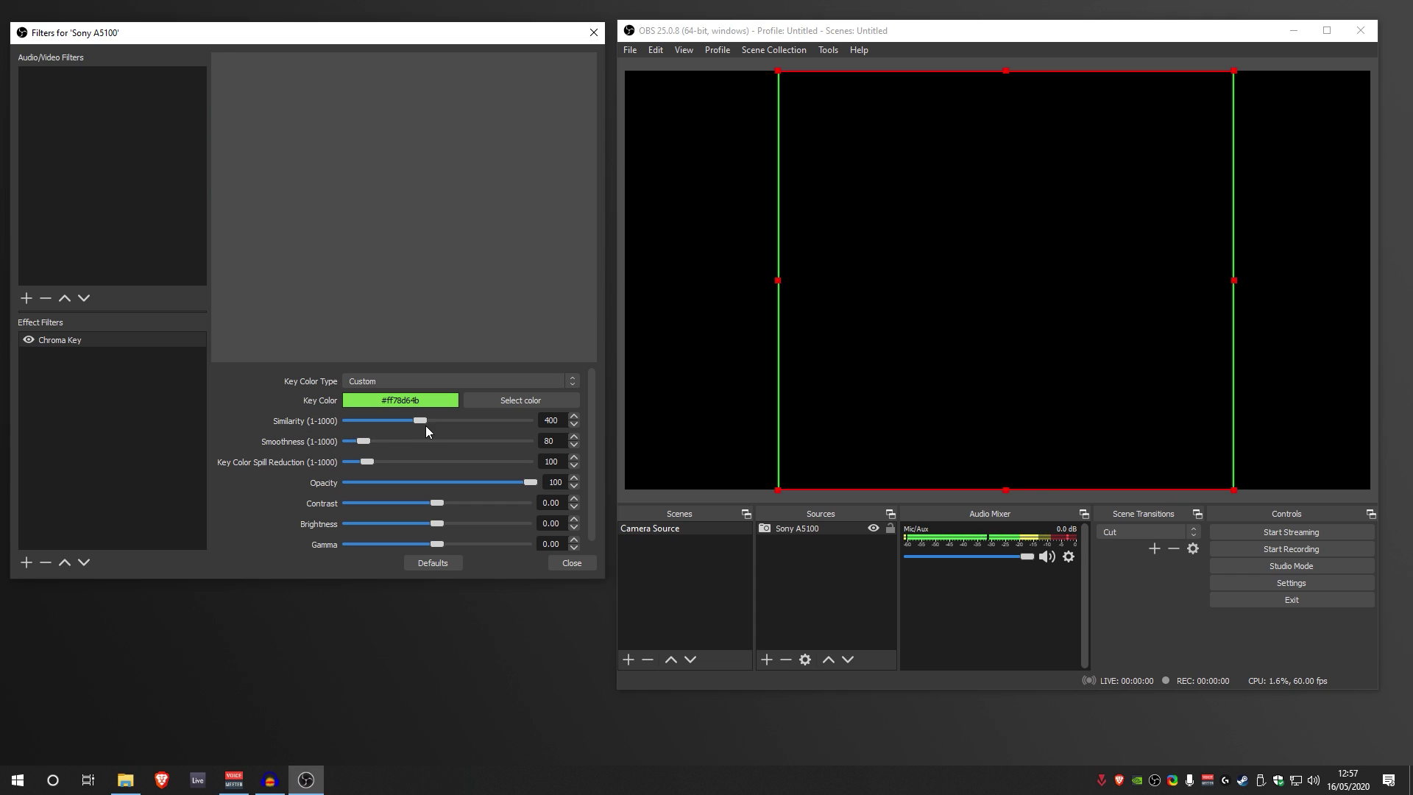
pyautogui.moveTo(421, 420); pyautogui.dragTo(362, 425)
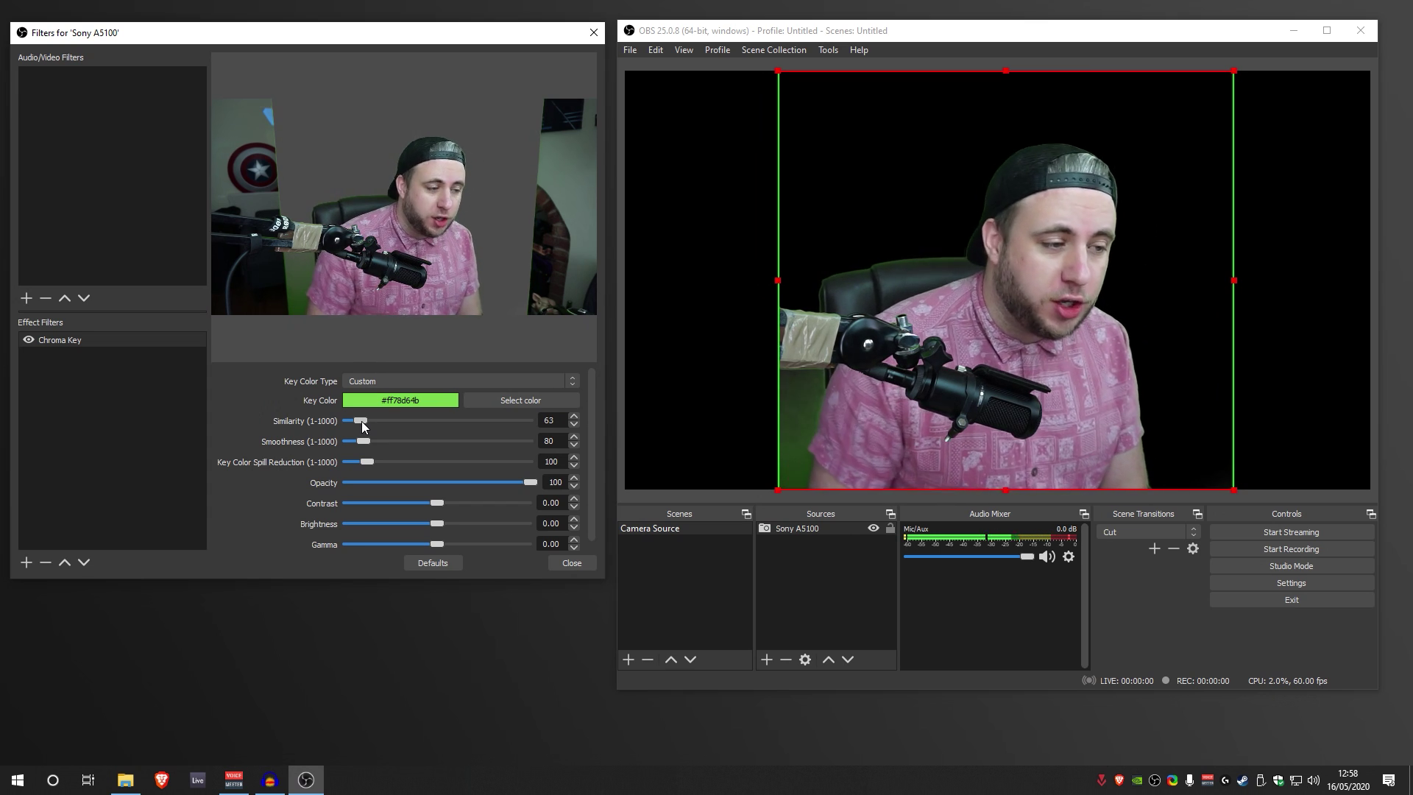
pyautogui.moveTo(361, 421)
pyautogui.mouseDown()
pyautogui.moveTo(372, 424)
pyautogui.moveTo(356, 421)
pyautogui.mouseUp()
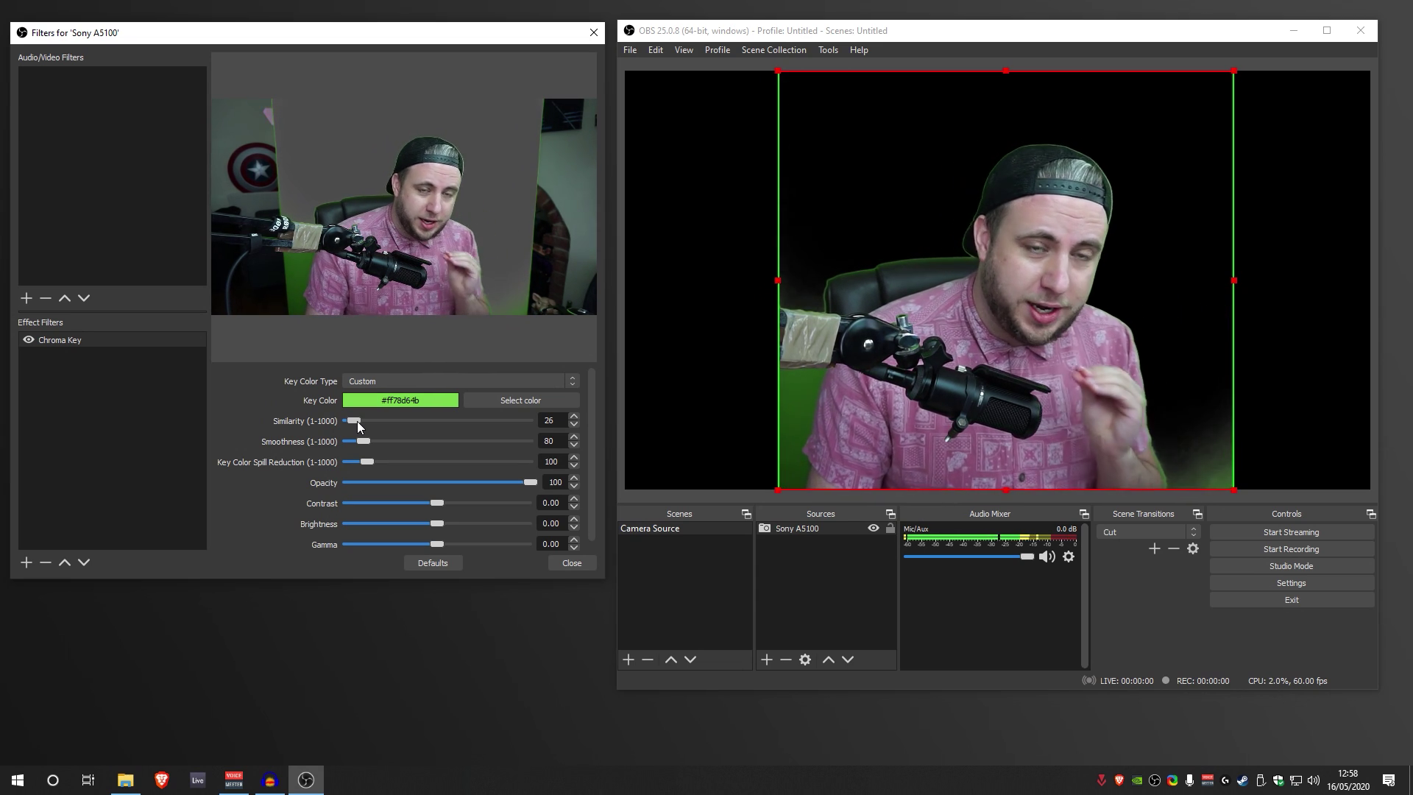
pyautogui.moveTo(359, 422); pyautogui.dragTo(347, 447)
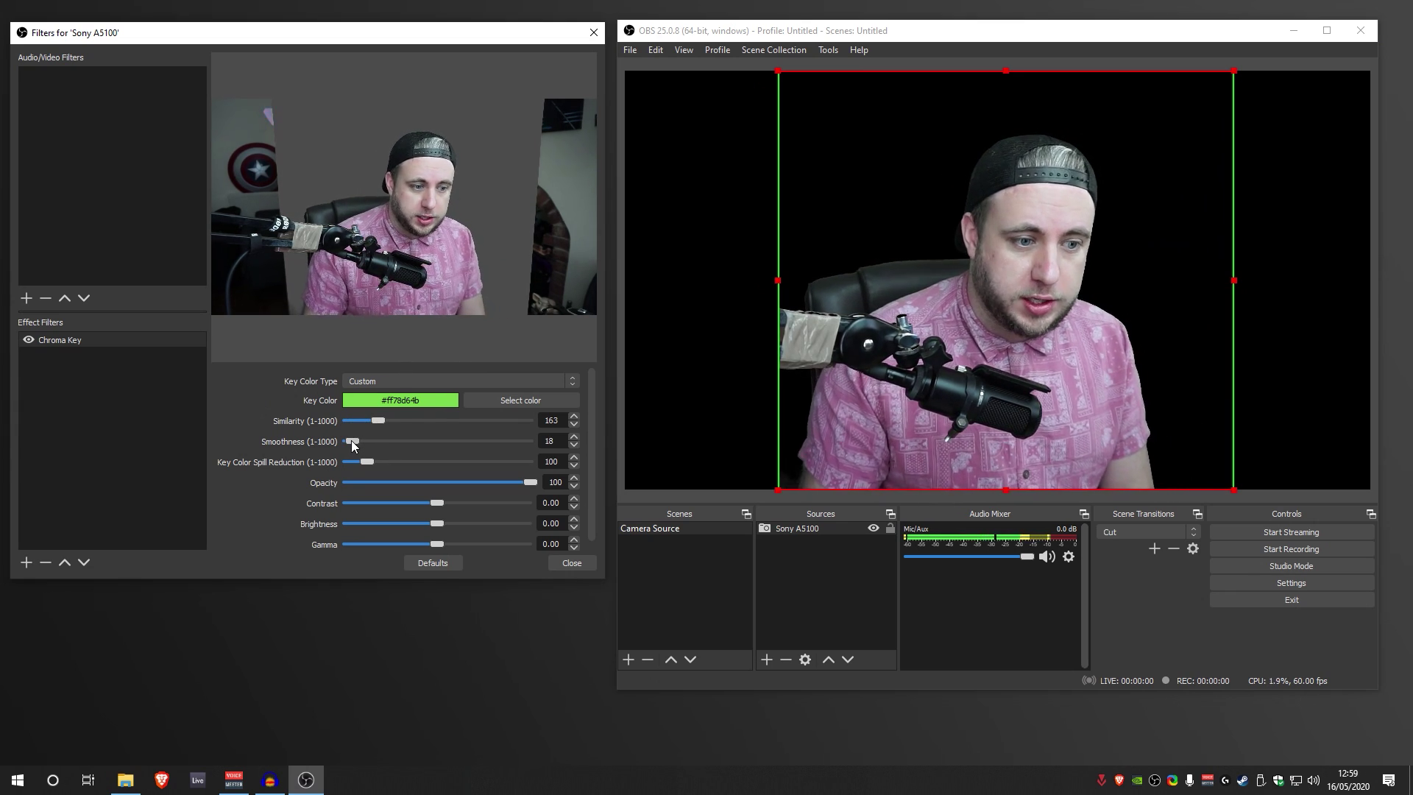
pyautogui.moveTo(379, 421); pyautogui.dragTo(355, 452)
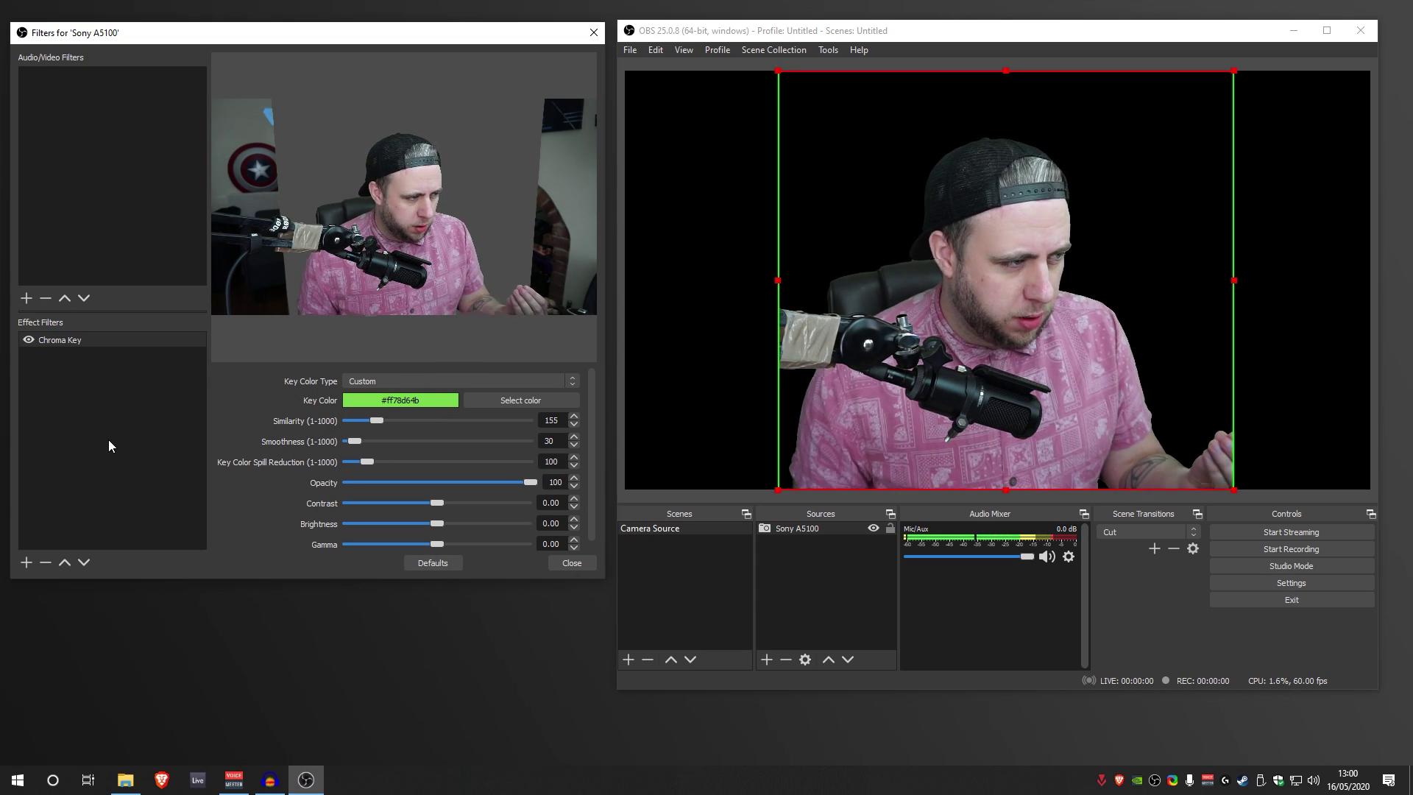
# Step: Open the filter-type menu under Effect Filters in the Sony A5100 filters window
pyautogui.click(26, 562)
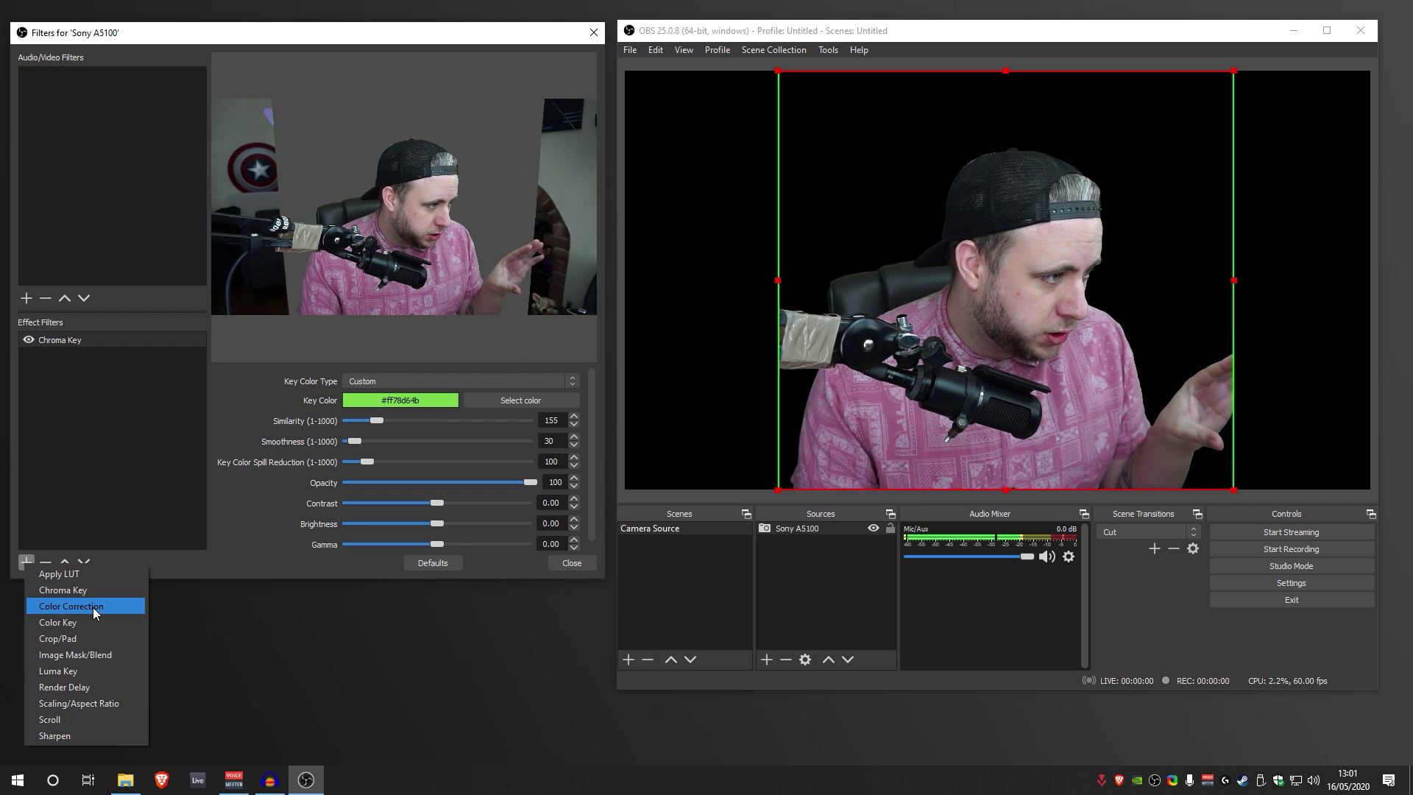
# Step: Add a Color Correction filter with saturation 0.69, gamma -0.07 and contrast 0.06
pyautogui.click(93, 607)
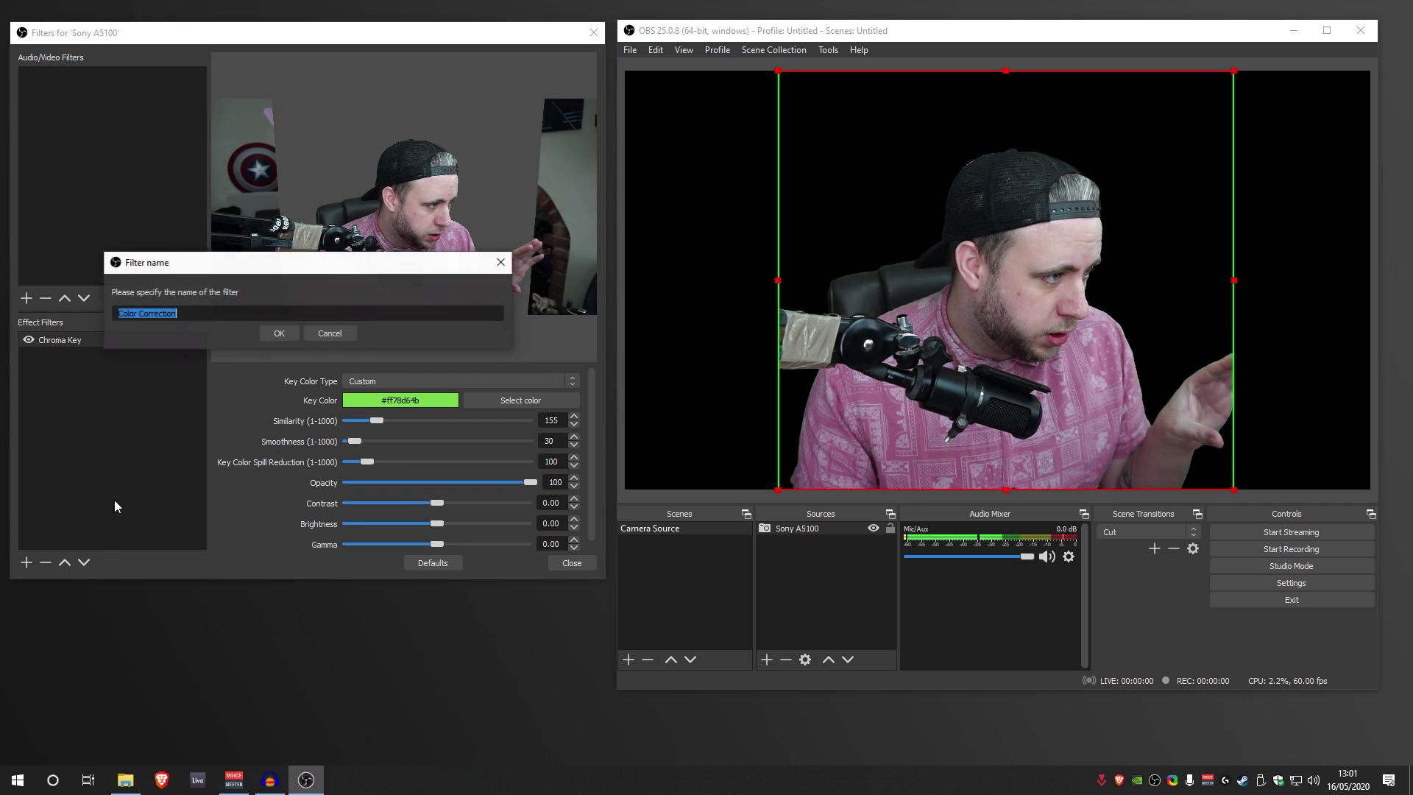
pyautogui.click(292, 331)
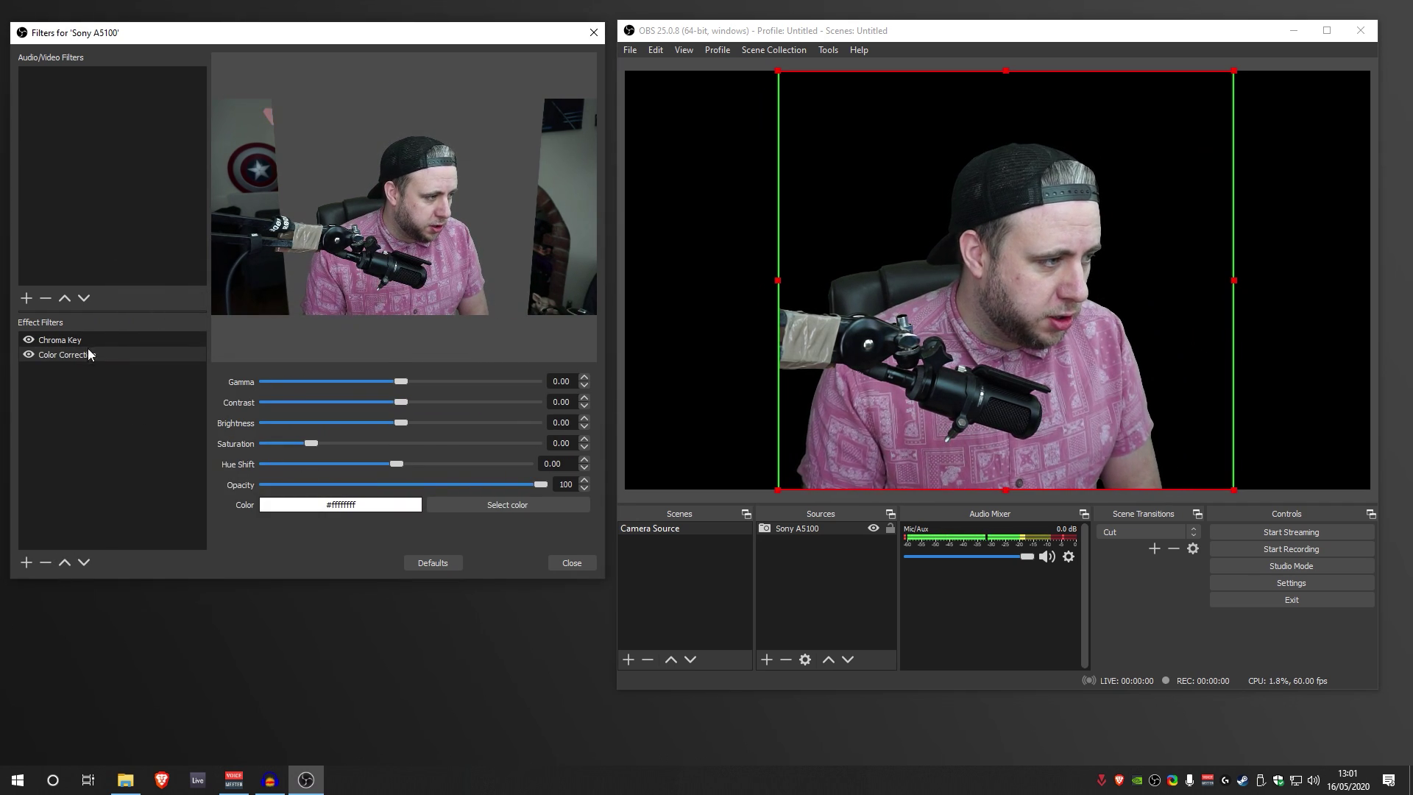
pyautogui.moveTo(311, 444); pyautogui.dragTo(324, 475)
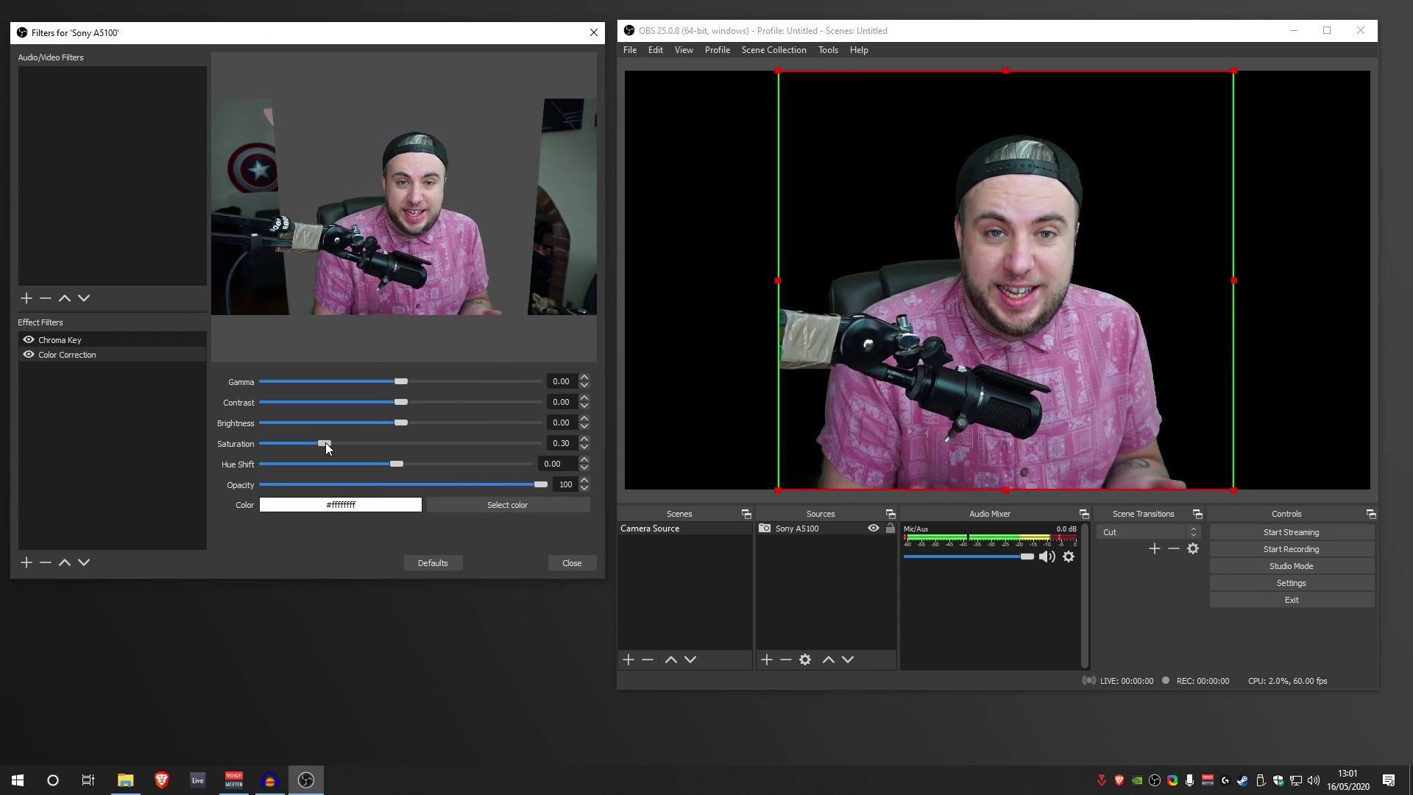
pyautogui.moveTo(325, 443); pyautogui.dragTo(337, 449)
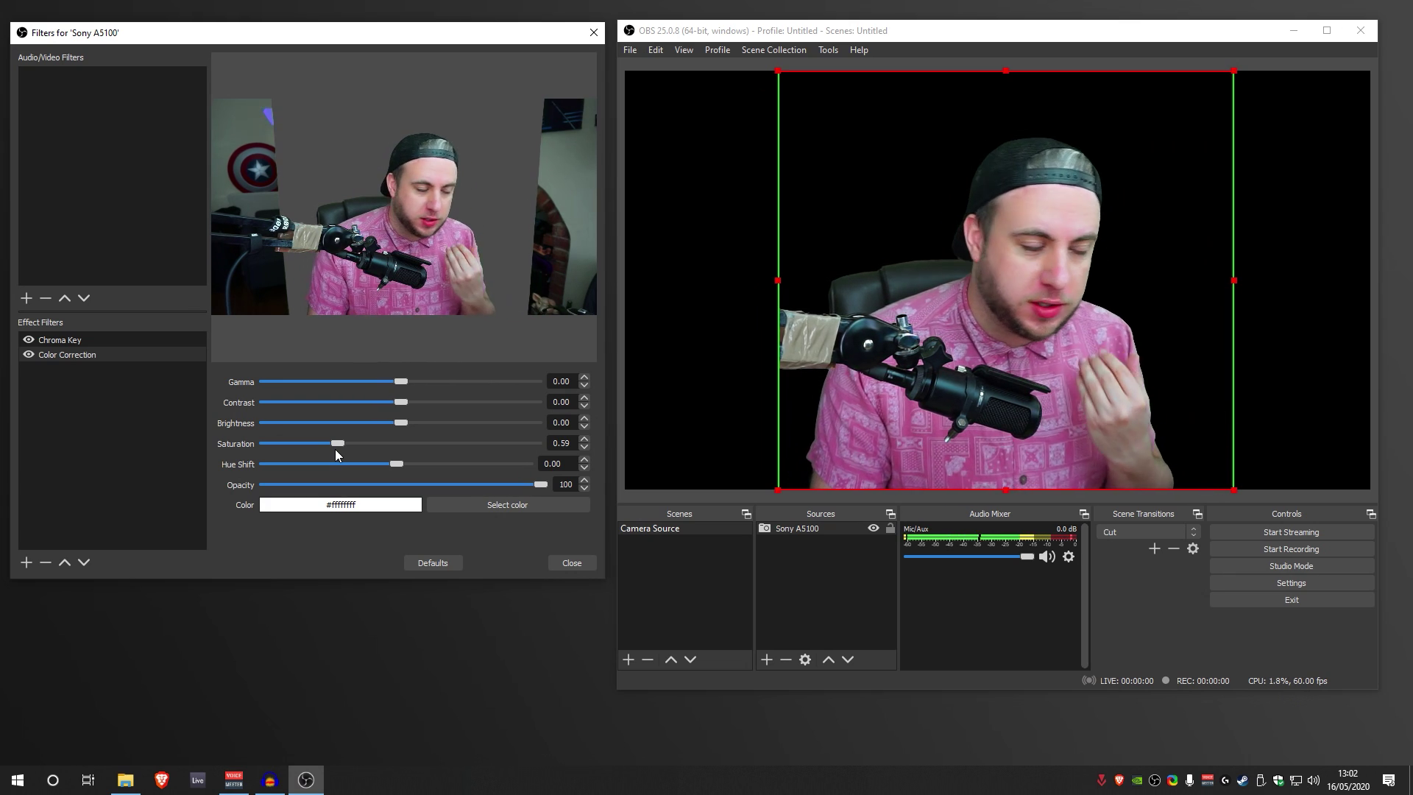
pyautogui.scroll(5, 331, 448)
pyautogui.scroll(-3, 400, 383)
pyautogui.scroll(1, 395, 391)
pyautogui.moveTo(400, 401); pyautogui.dragTo(404, 399)
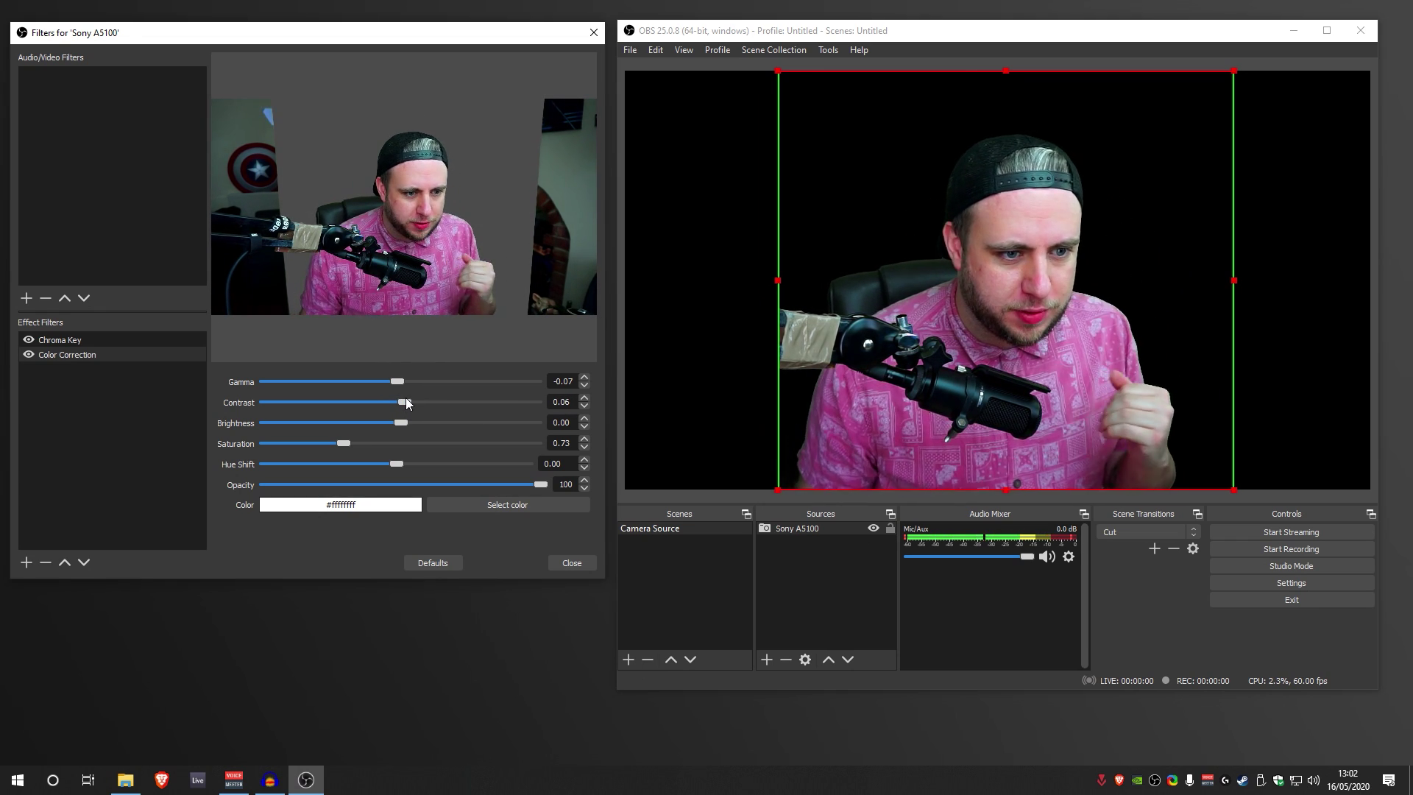
pyautogui.scroll(-2, 342, 443)
pyautogui.click(699, 279)
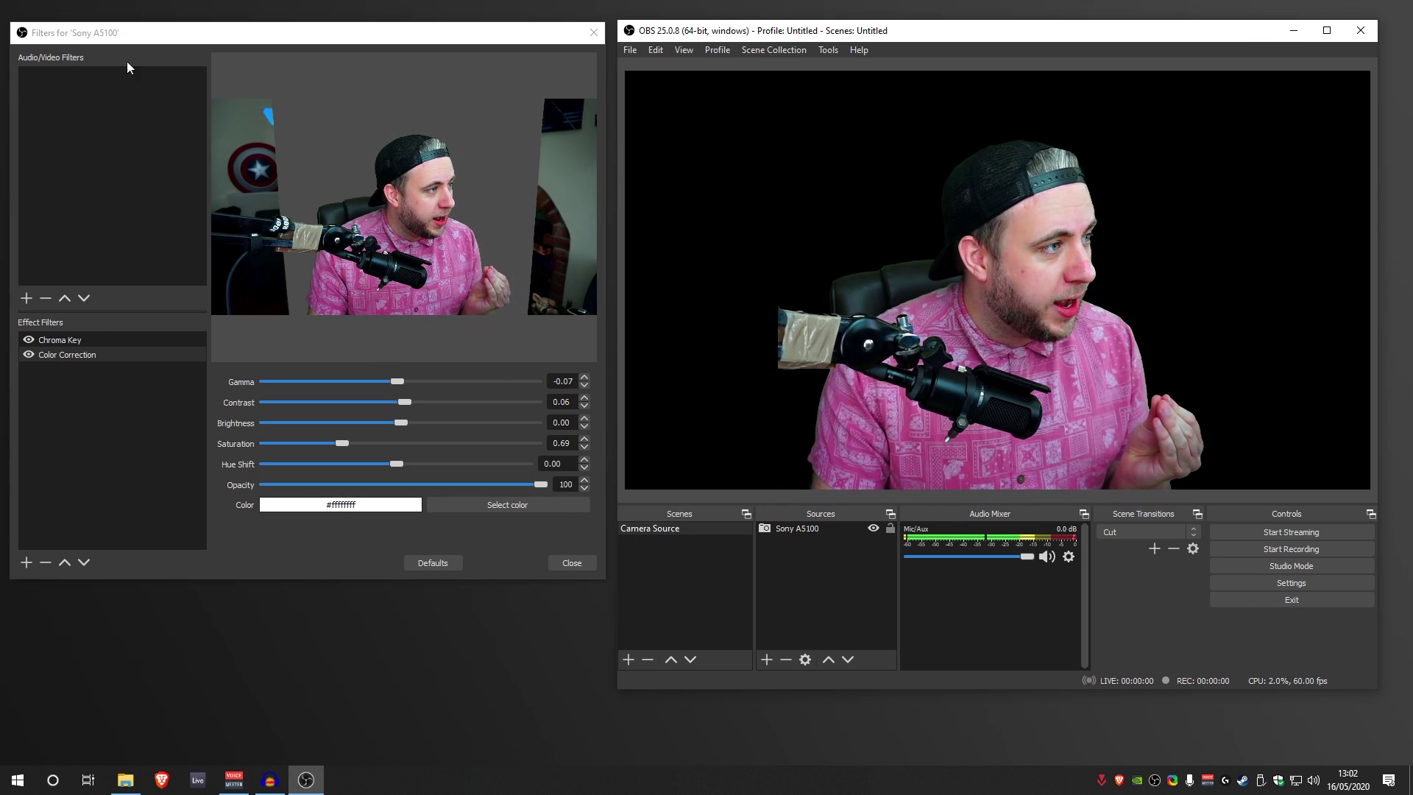
pyautogui.click(572, 563)
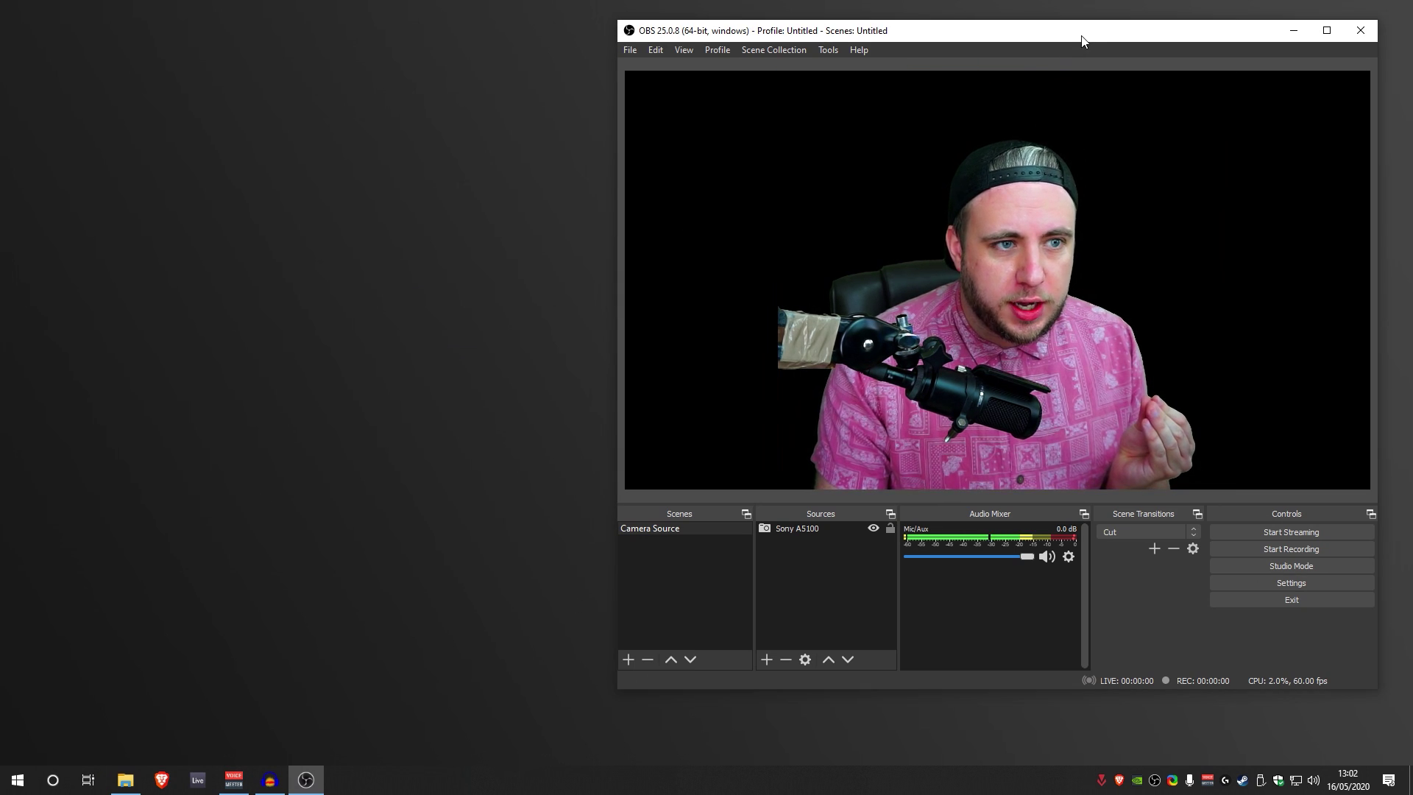
# Step: Maximize OBS, add a scene named 'Home', move it above Camera Source, and select it
pyautogui.moveTo(1082, 41); pyautogui.dragTo(722, 55)
pyautogui.click(962, 44)
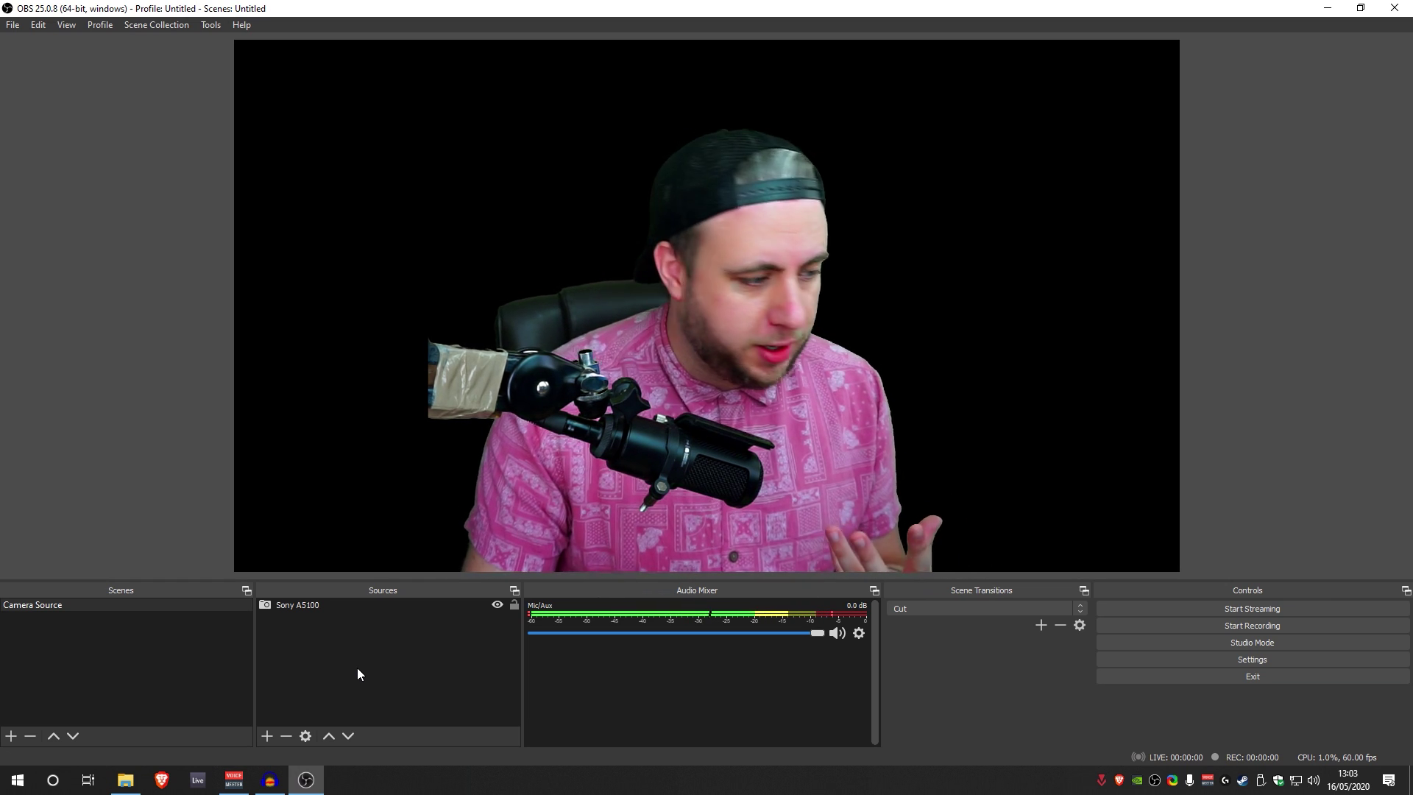
pyautogui.click(12, 735)
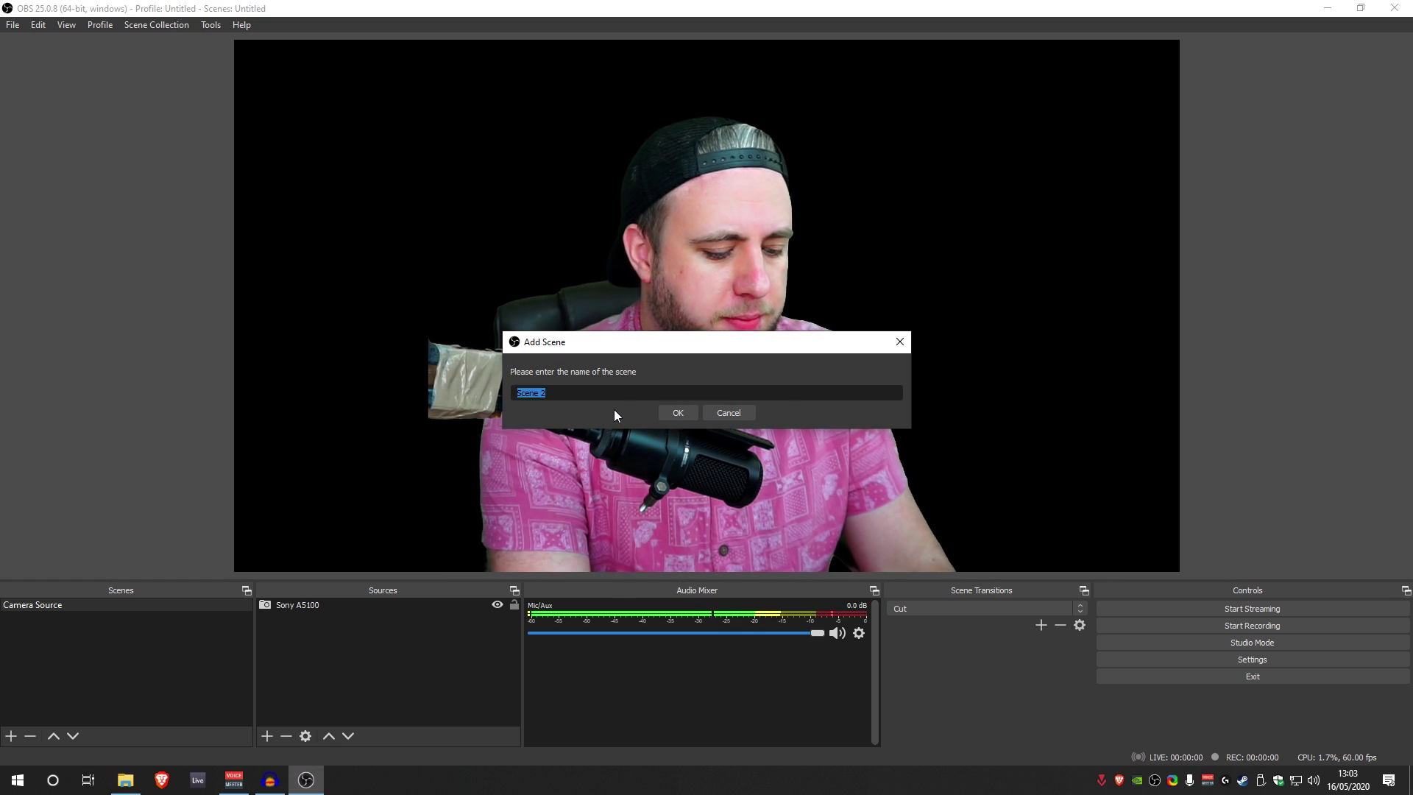
pyautogui.write('Home')
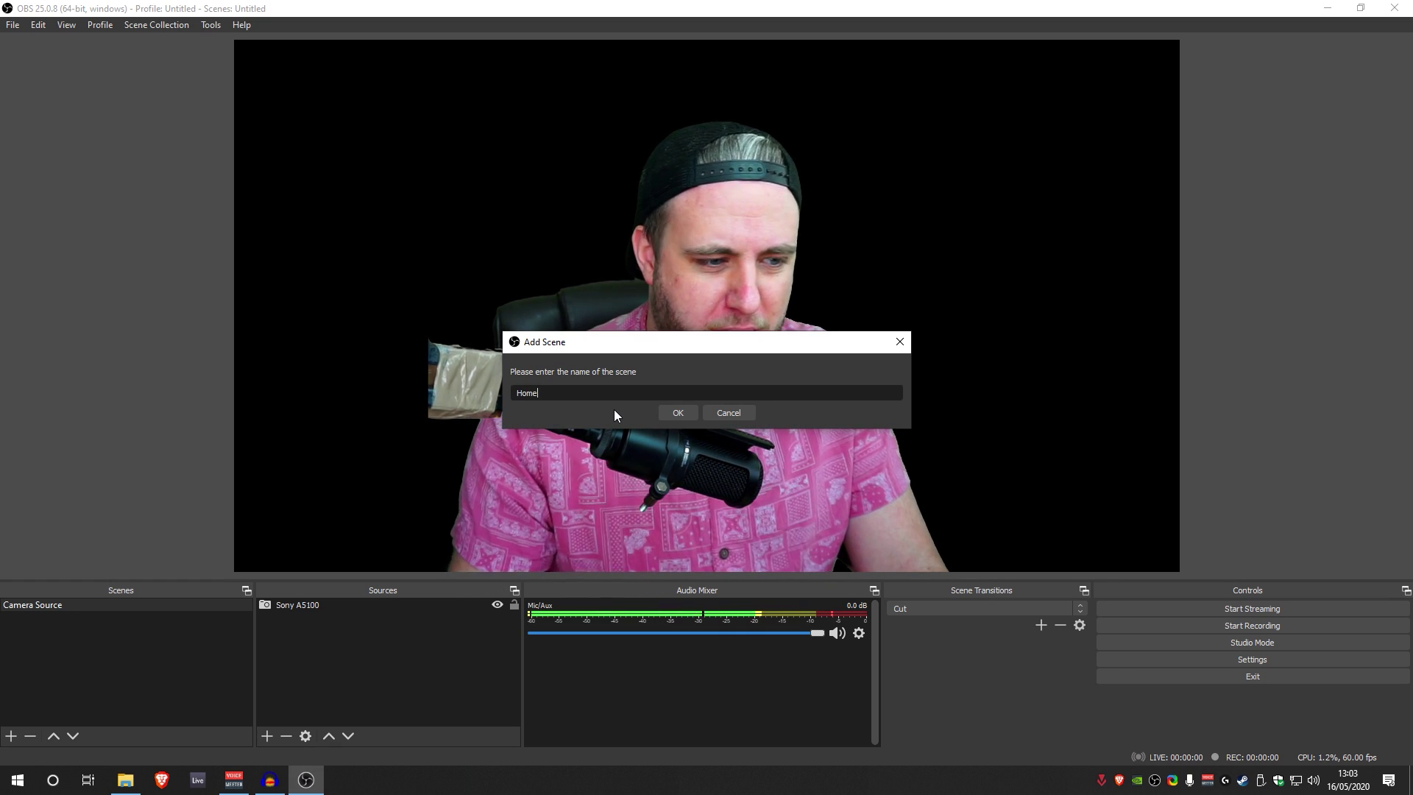
pyautogui.click(677, 413)
pyautogui.moveTo(20, 617); pyautogui.dragTo(46, 599)
pyautogui.click(62, 618)
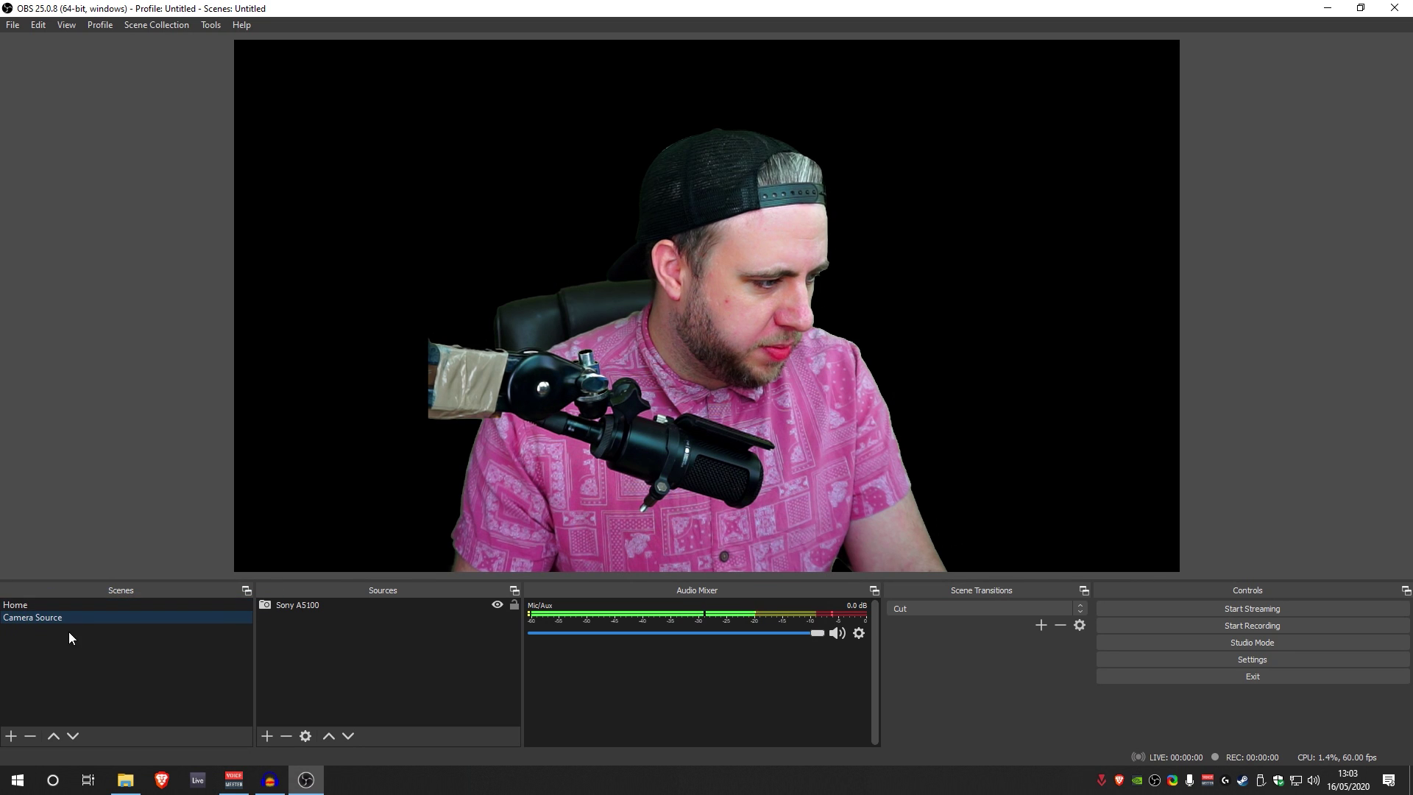
pyautogui.click(37, 606)
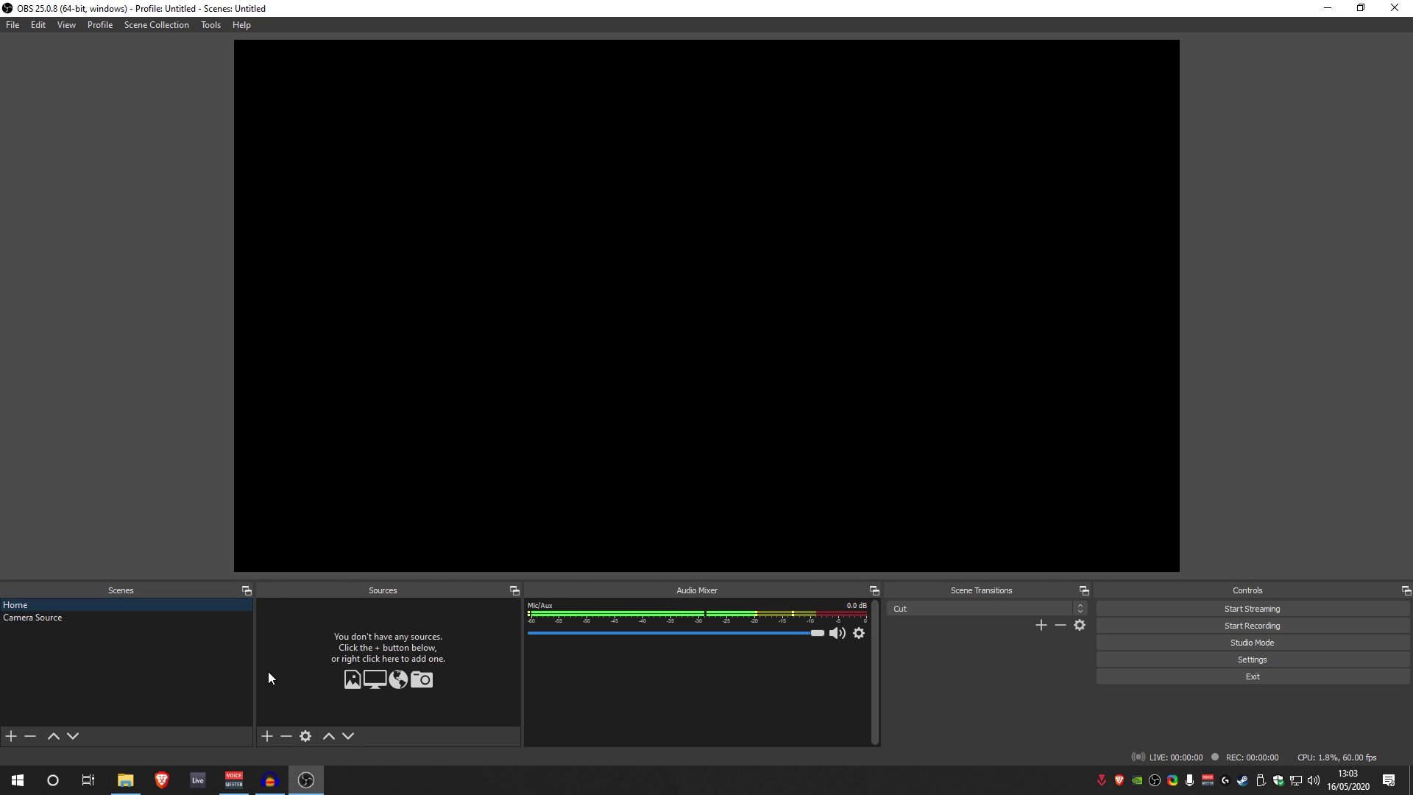
# Step: Create a new Image source named 'Background' in the Home scene
pyautogui.click(266, 736)
pyautogui.click(318, 572)
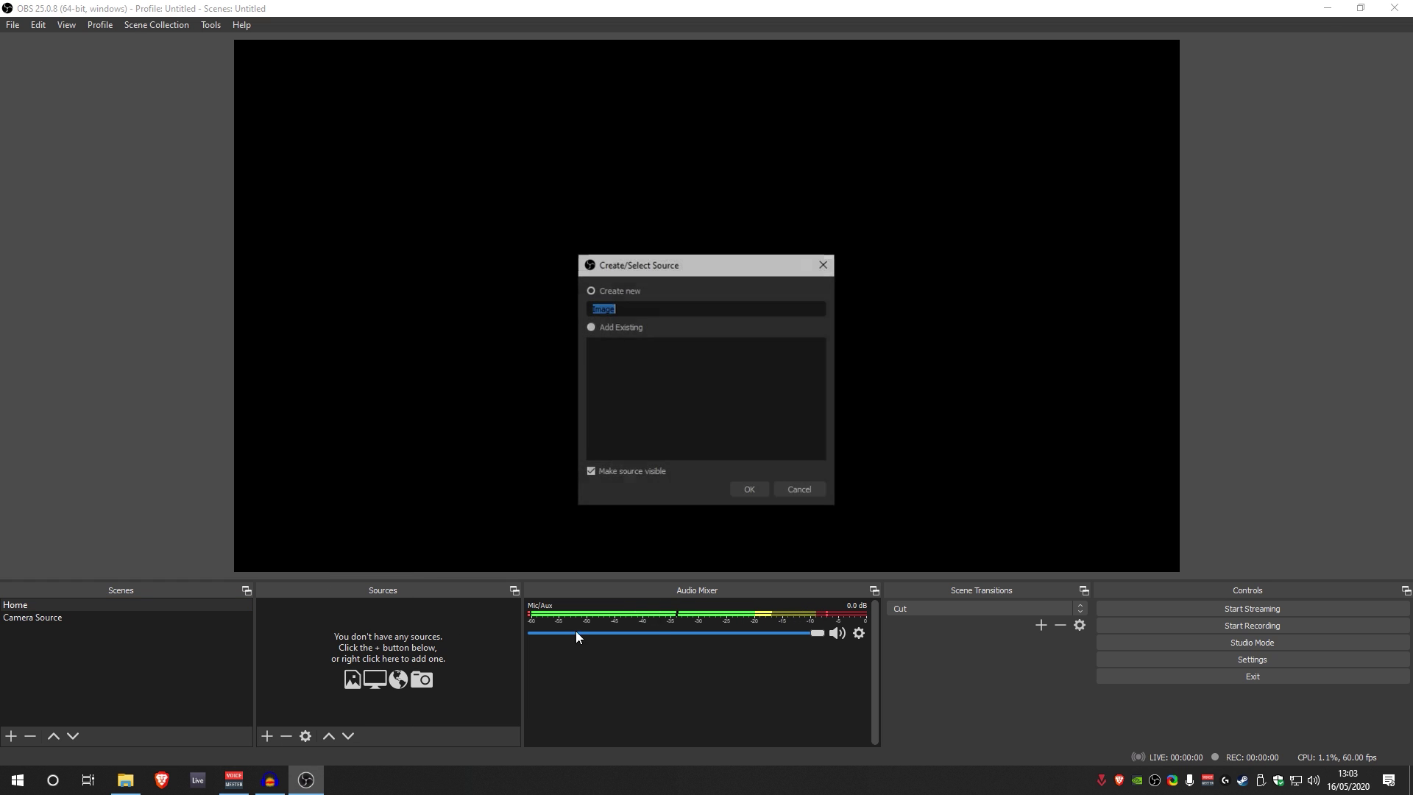
pyautogui.write('Back')
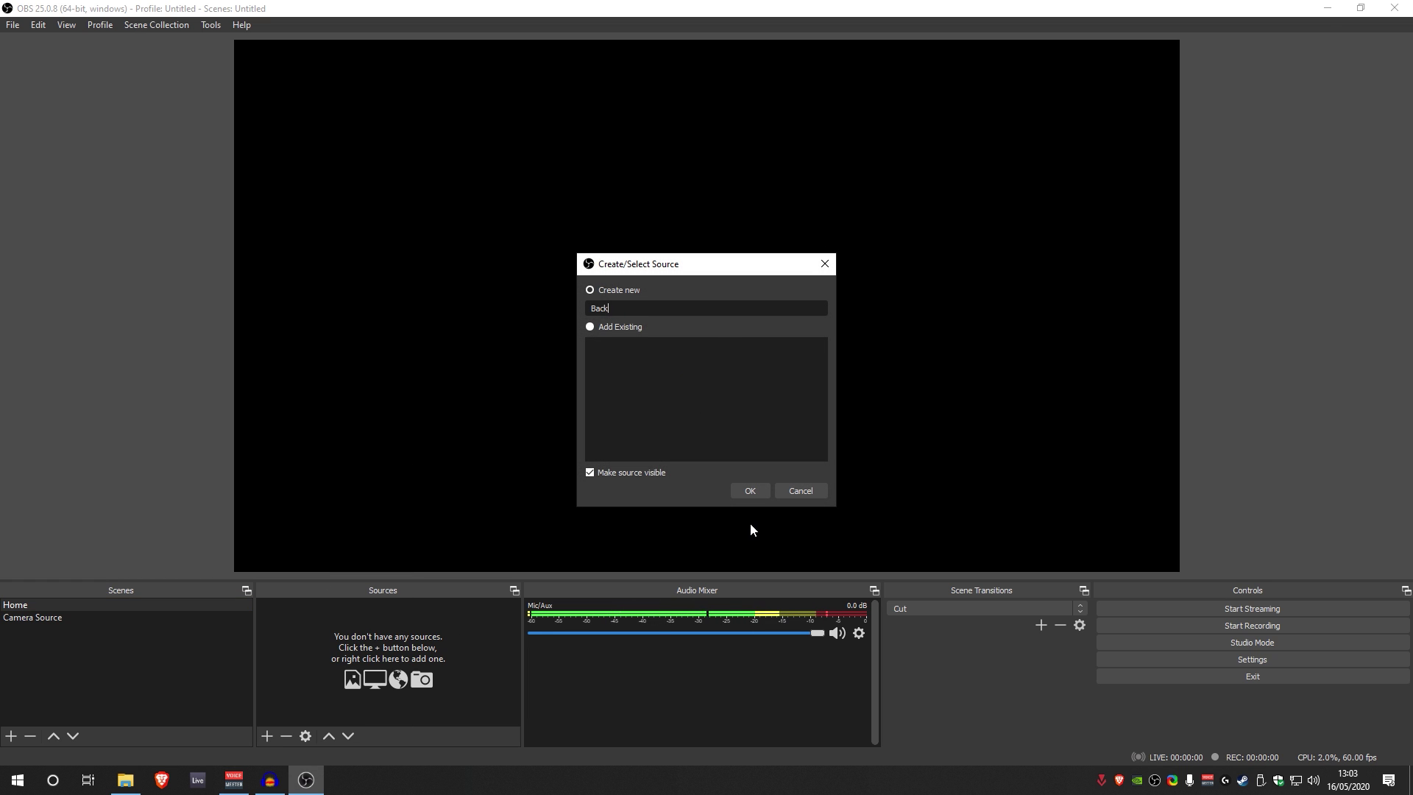
pyautogui.write('ground')
pyautogui.click(766, 492)
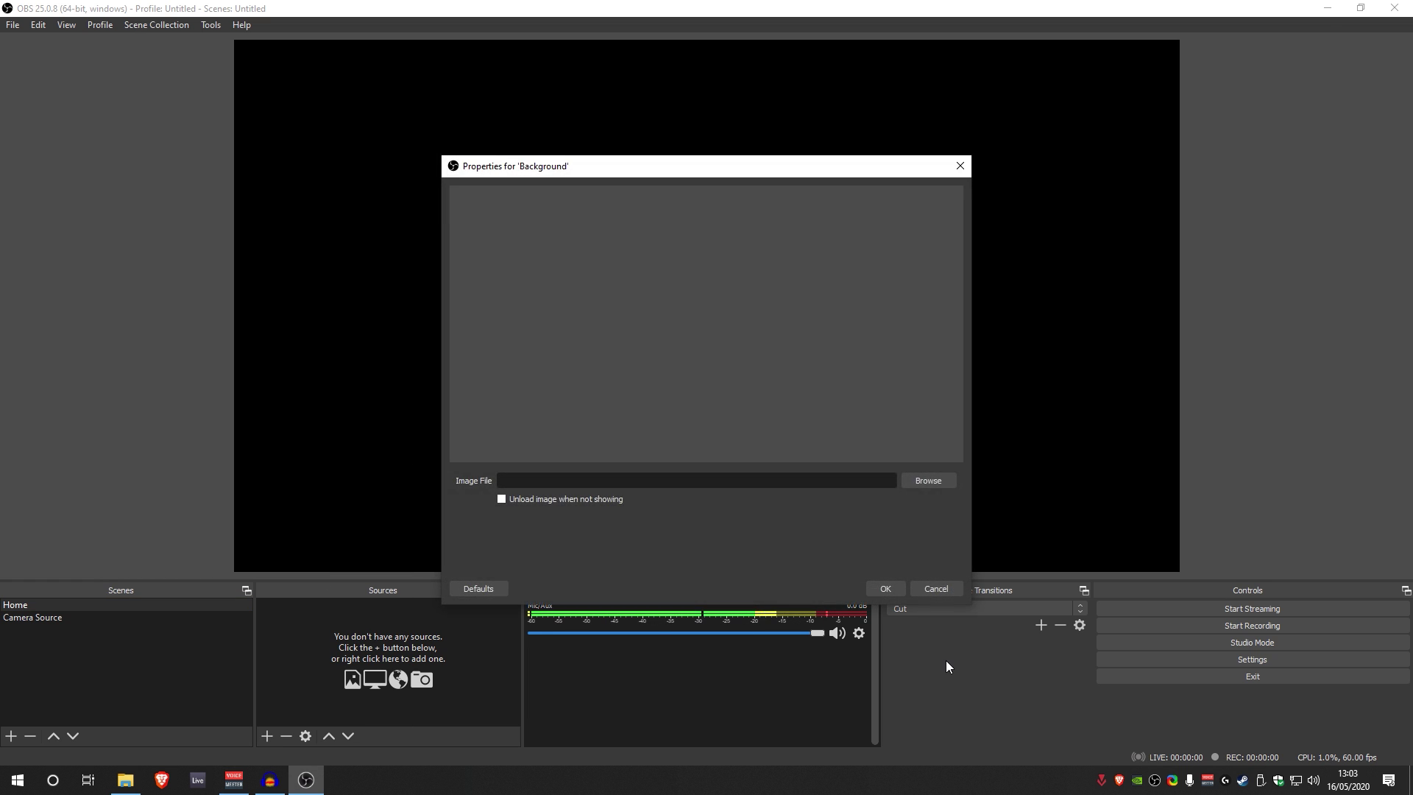
# Step: Load Voomy-Purple-BG.png as the Background image and select the new source
pyautogui.click(925, 481)
pyautogui.scroll(1, 655, 375)
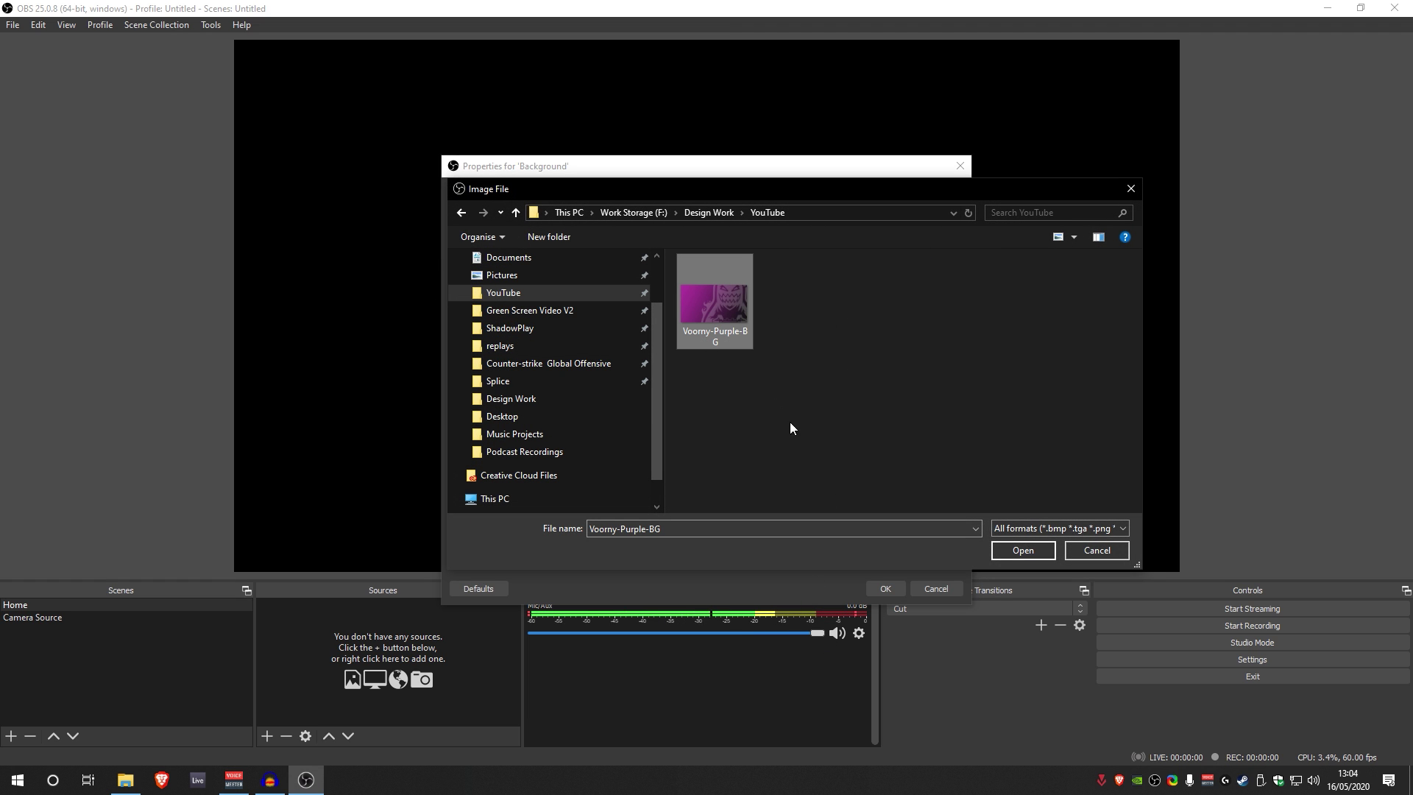
pyautogui.click(1019, 552)
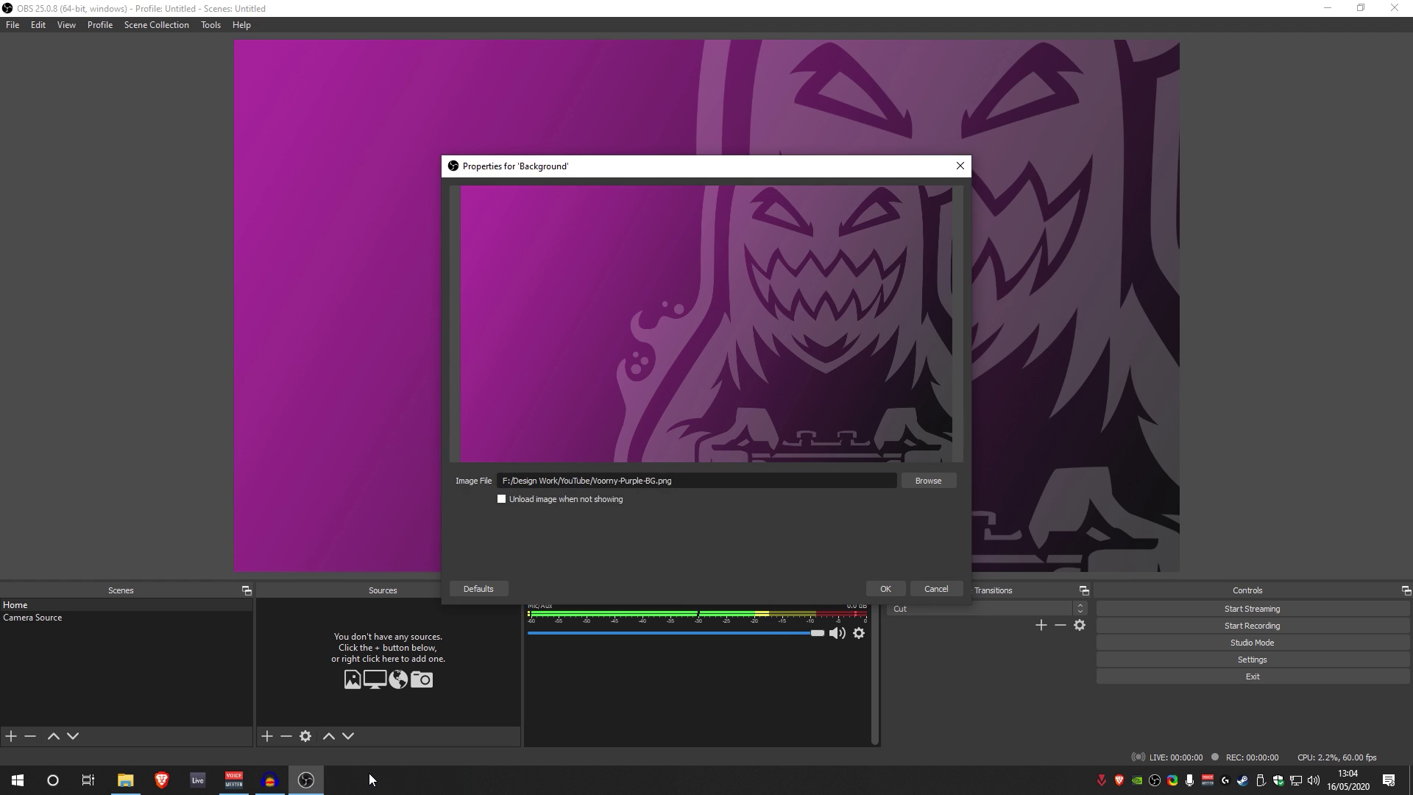
pyautogui.click(892, 589)
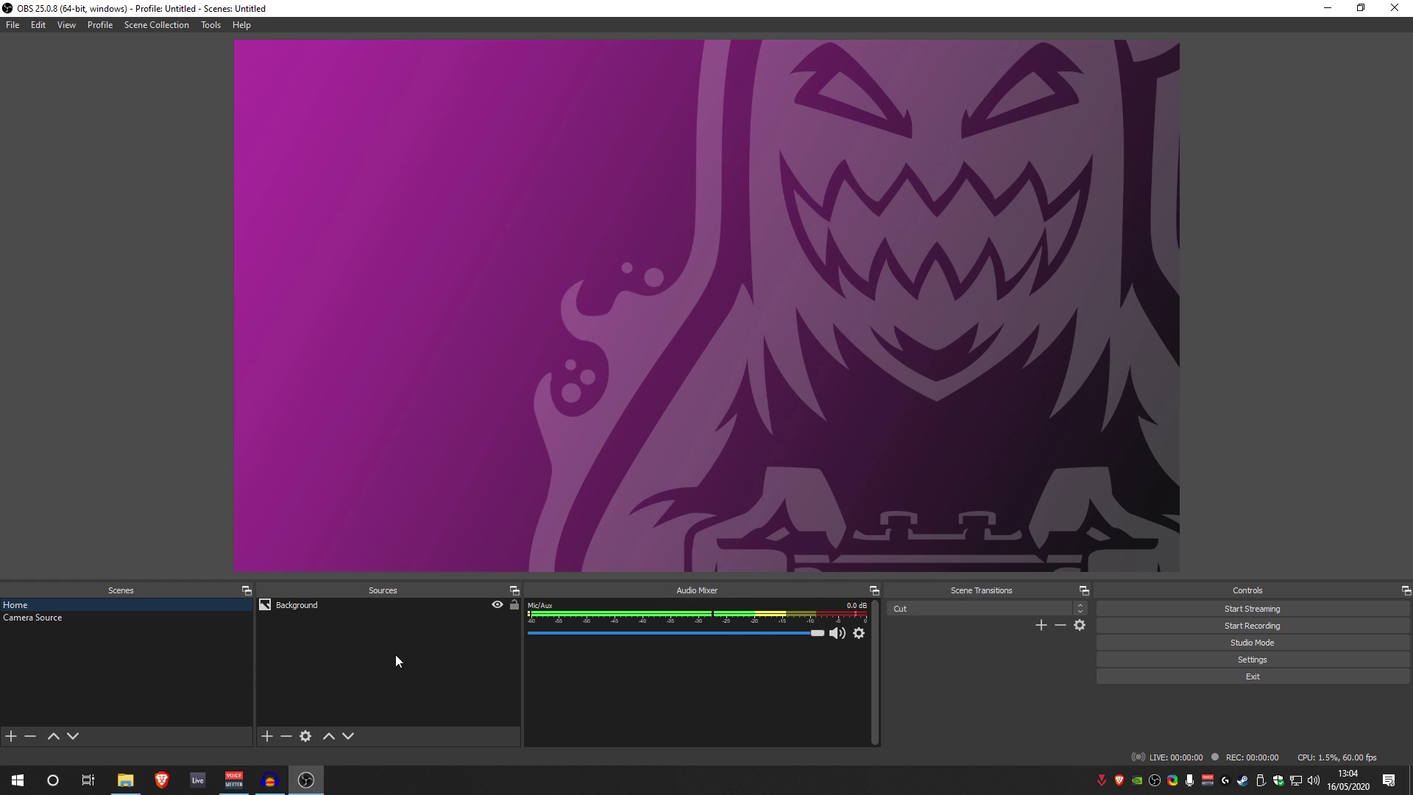
pyautogui.click(304, 608)
# Step: Add the existing Camera Source scene into Home over the Background, then switch to Camera Source
pyautogui.click(266, 736)
pyautogui.click(304, 617)
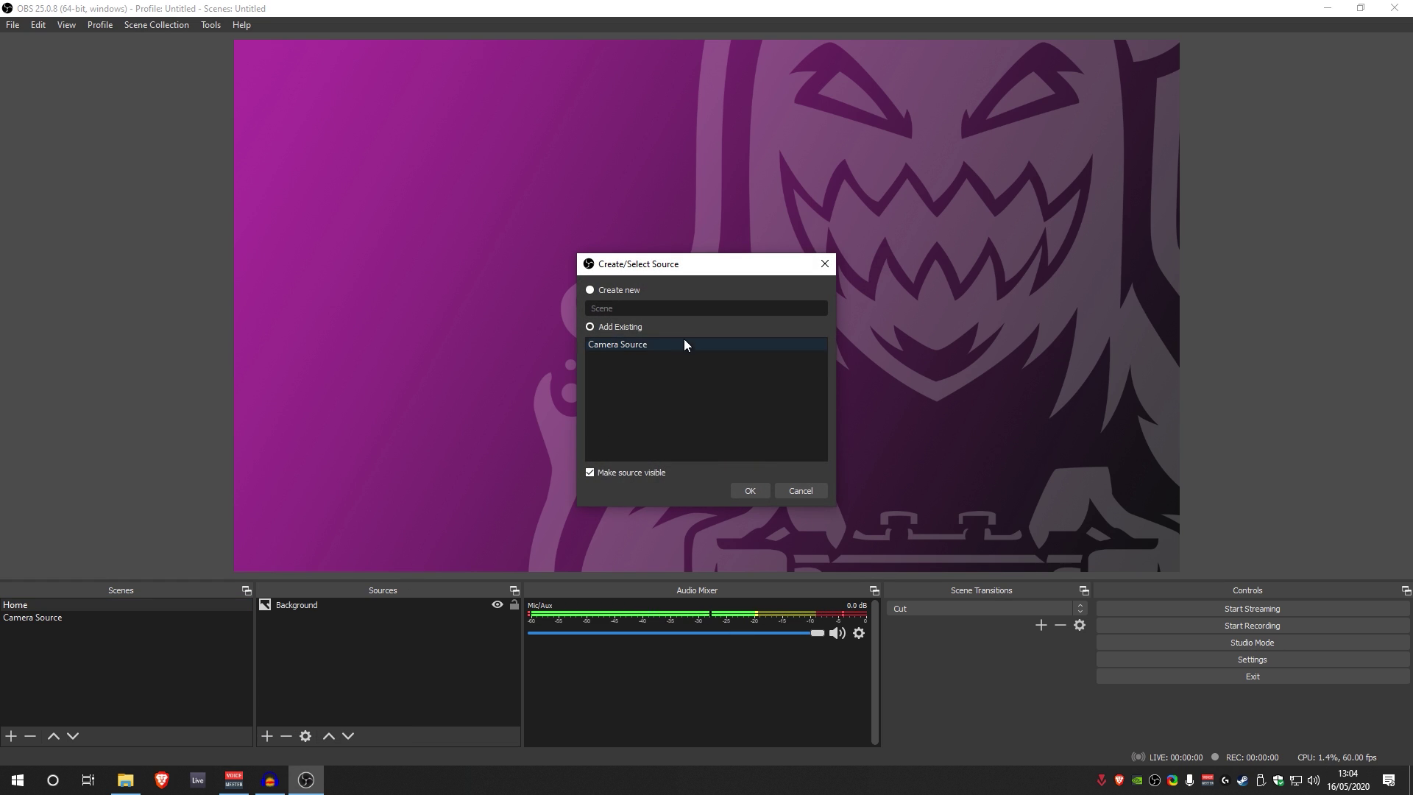
pyautogui.click(611, 343)
pyautogui.click(749, 491)
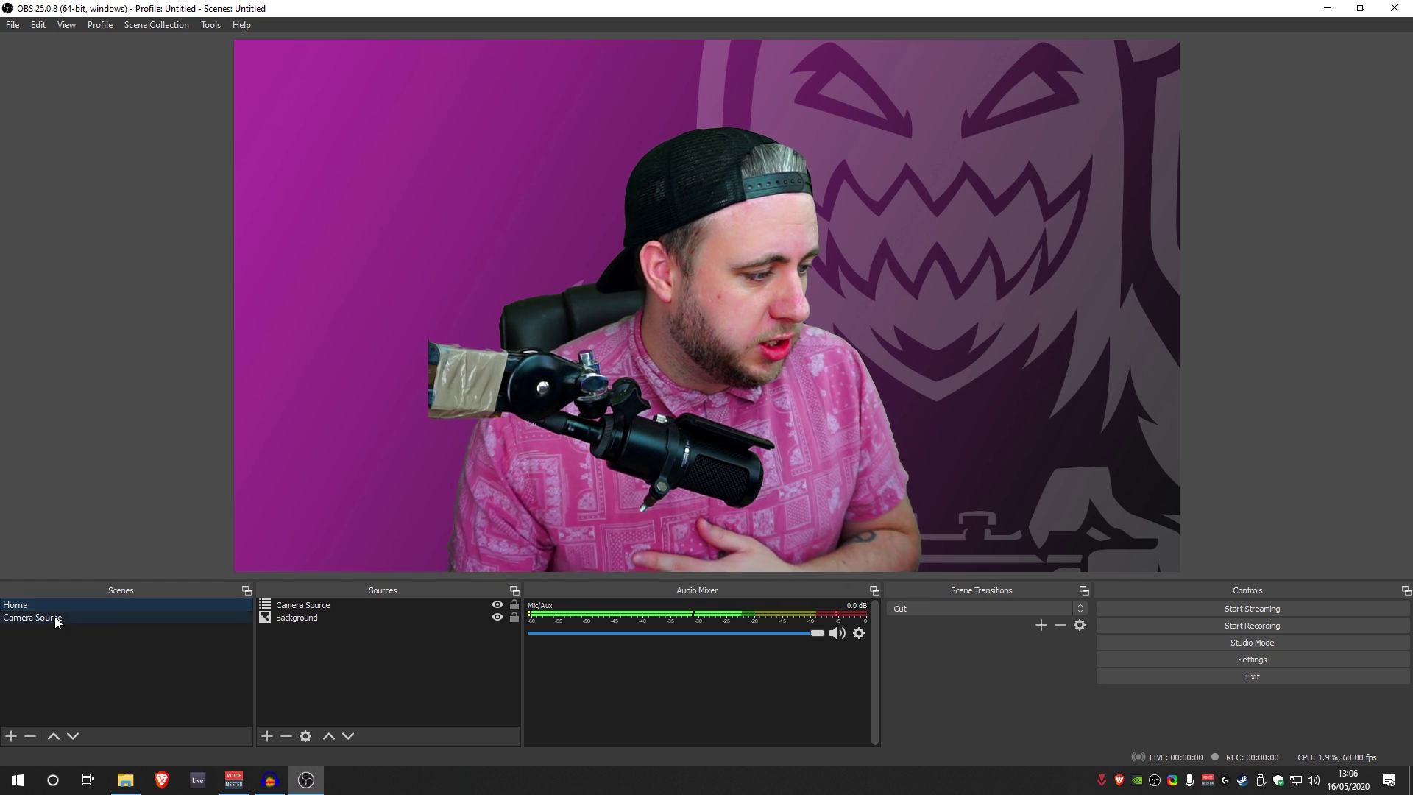
pyautogui.click(41, 618)
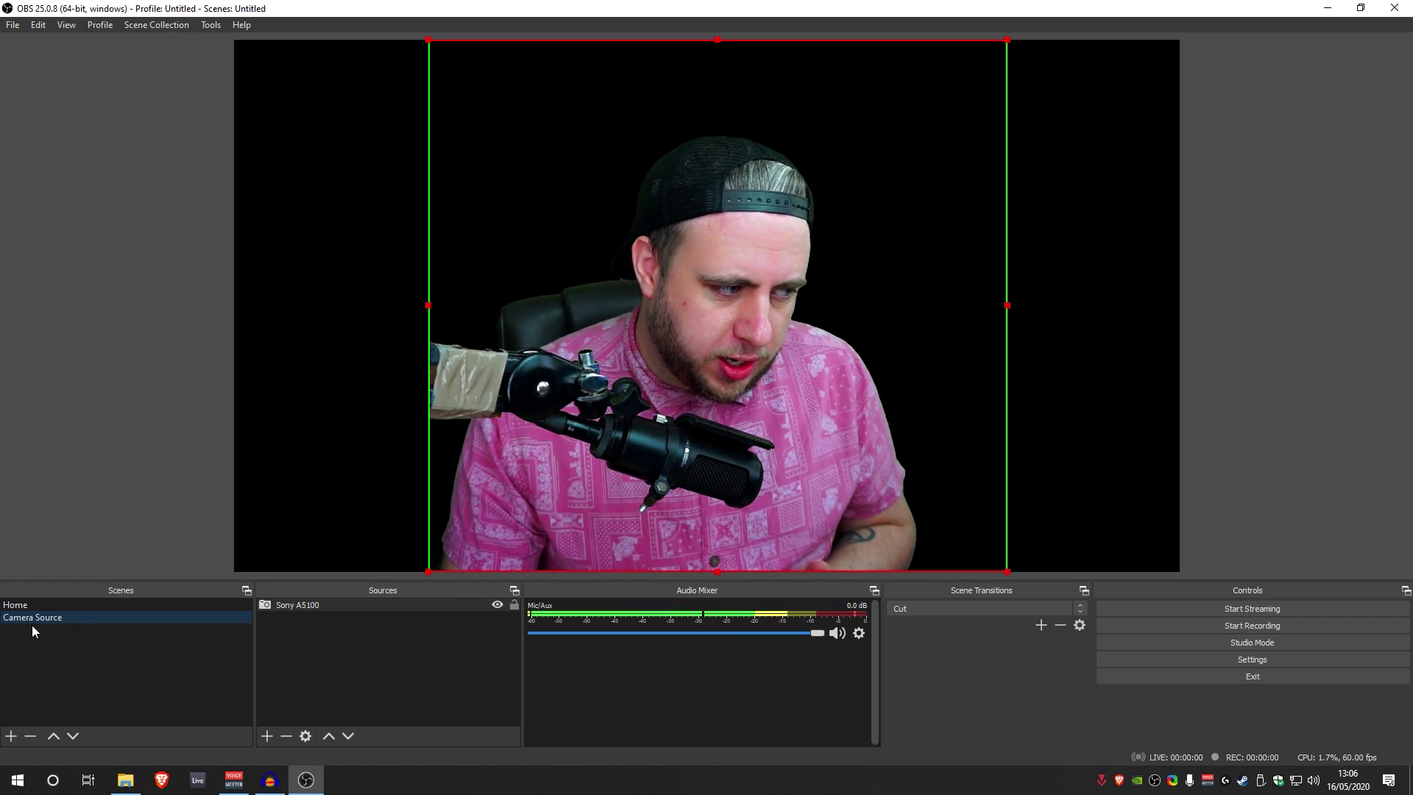
pyautogui.doubleClick(318, 606)
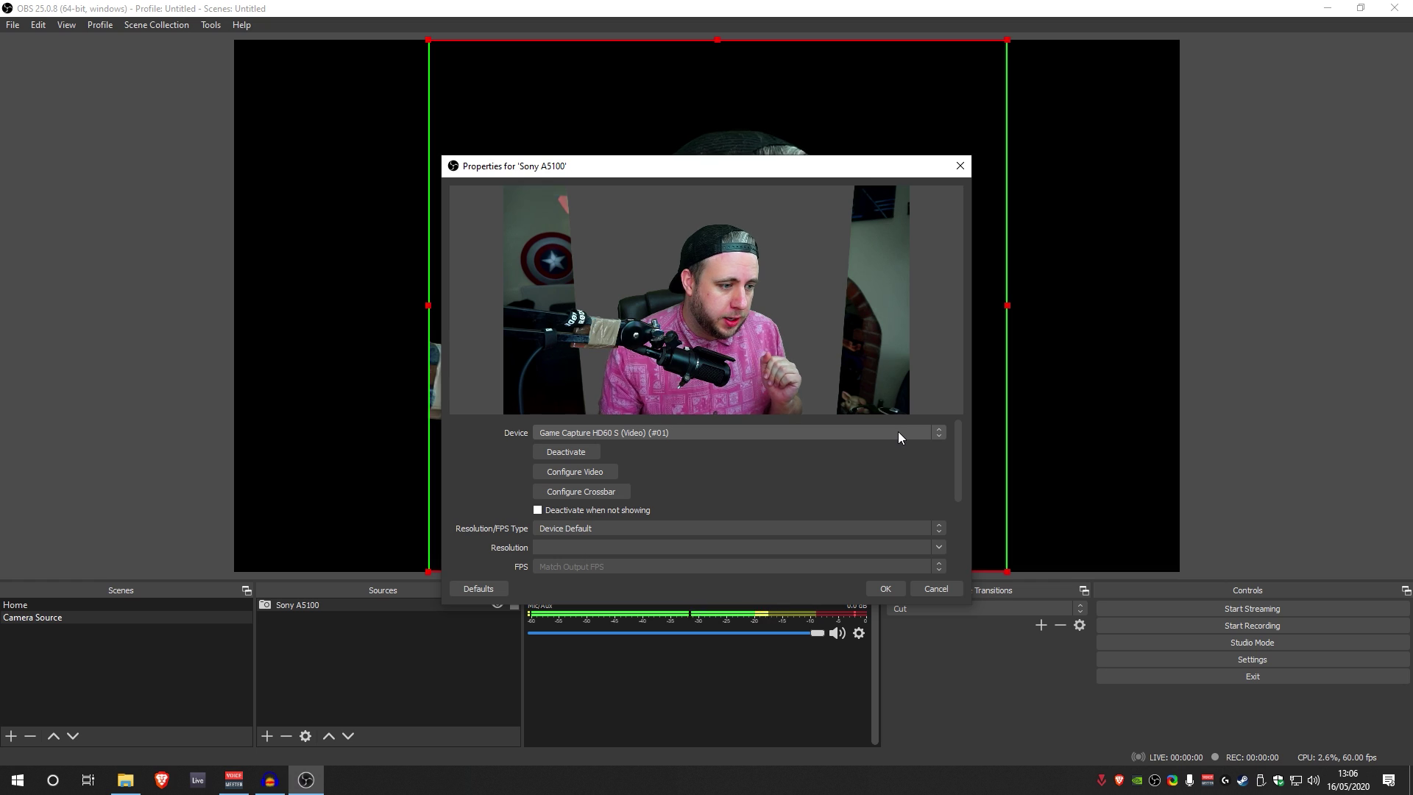
pyautogui.click(937, 434)
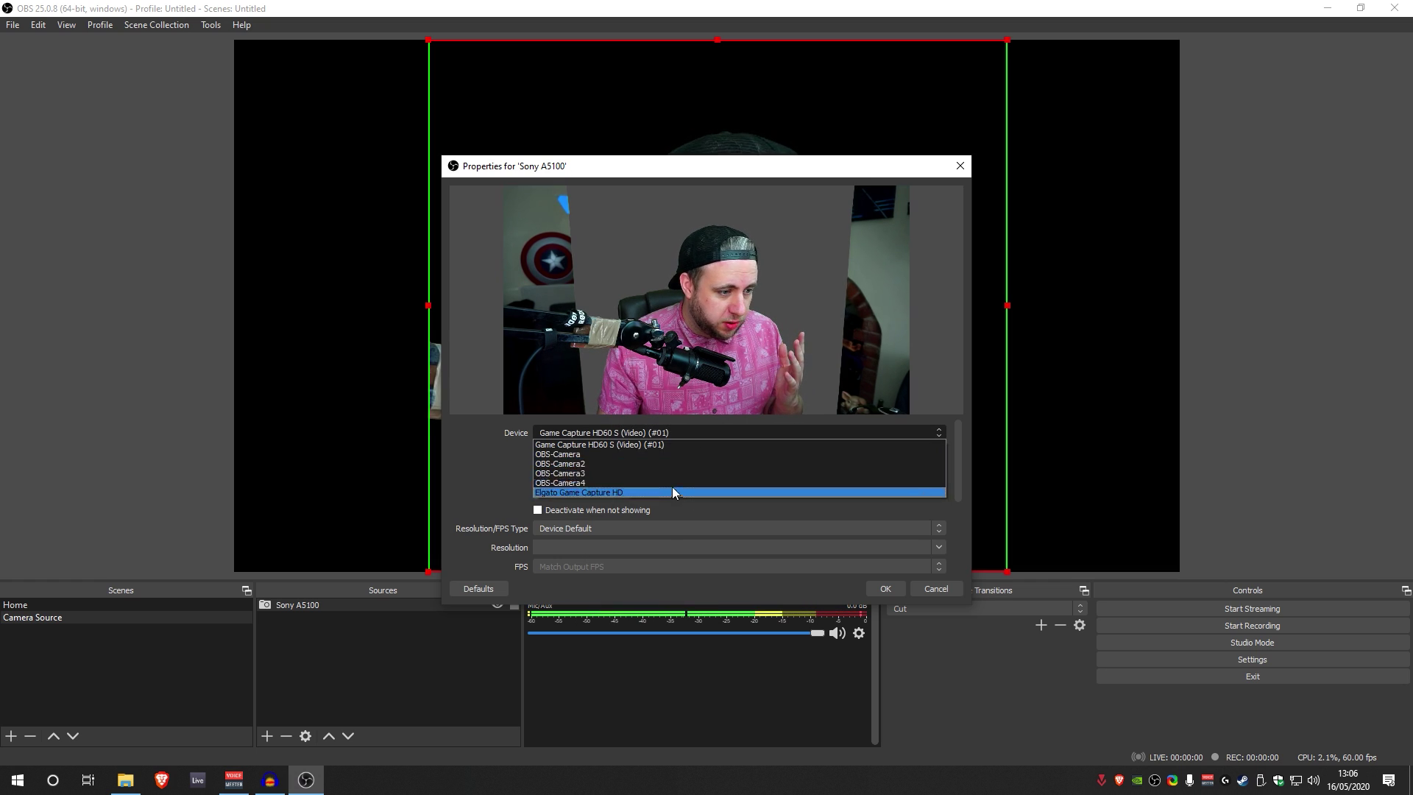
pyautogui.click(902, 186)
pyautogui.click(961, 167)
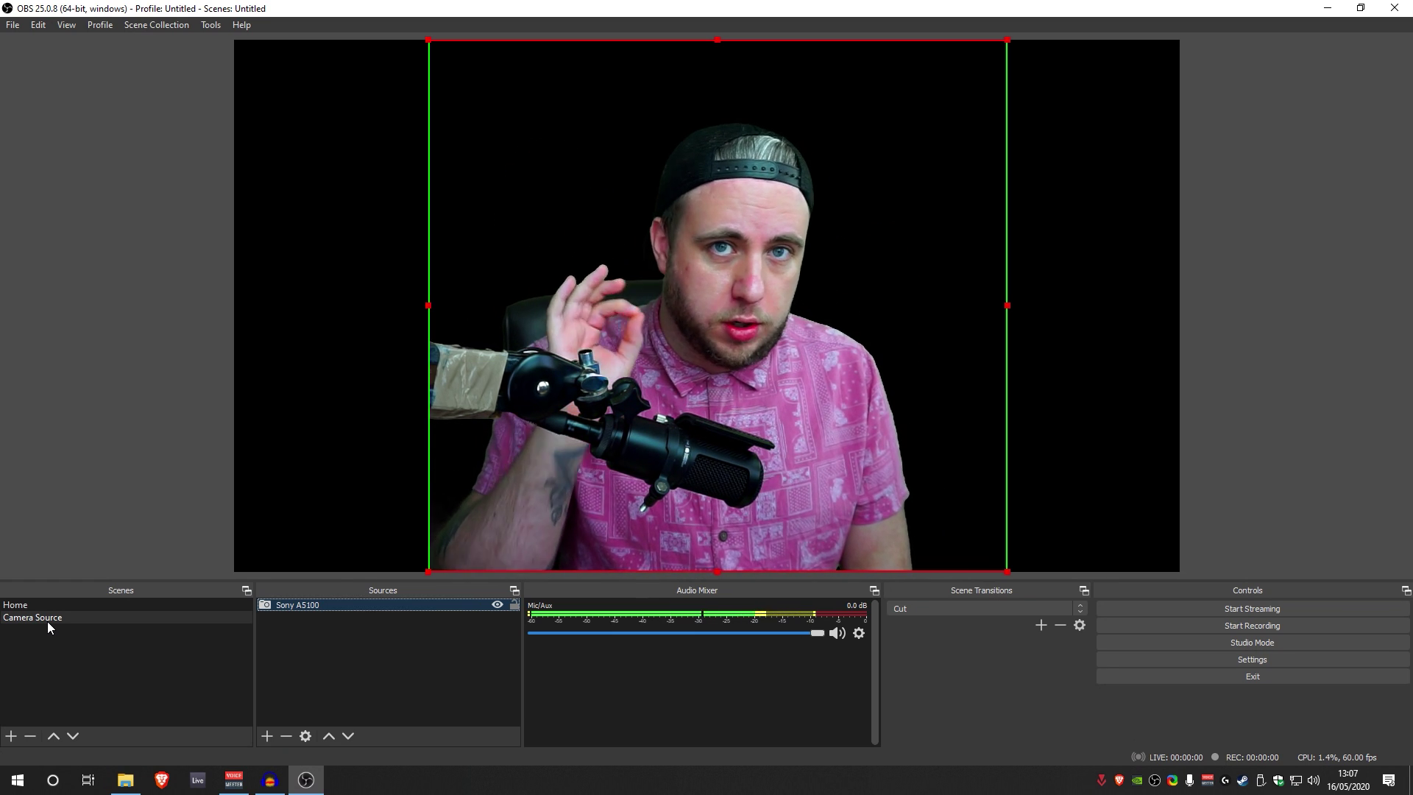
pyautogui.click(47, 617)
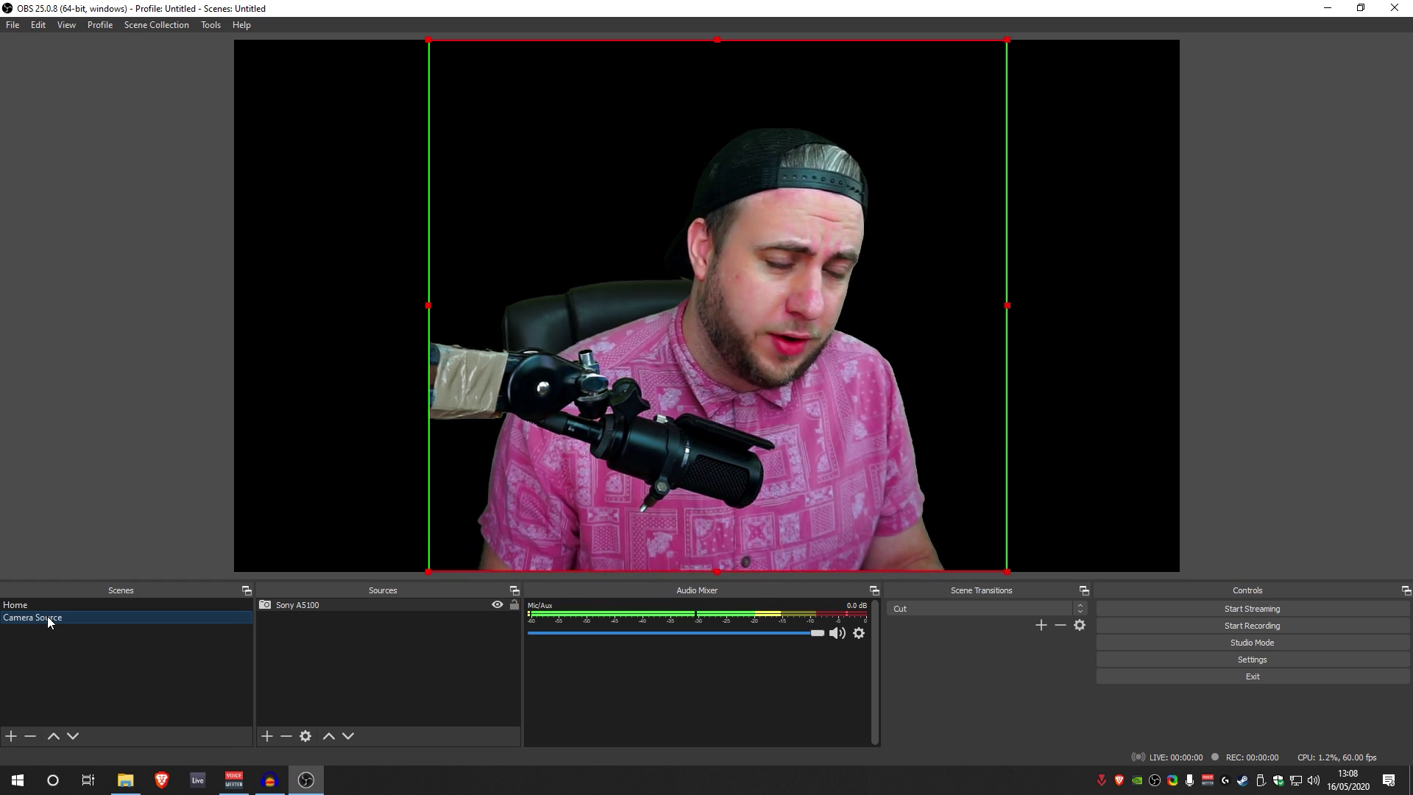
# Step: In the Home scene, drag the nested camera layer left to the canvas edge
pyautogui.click(47, 605)
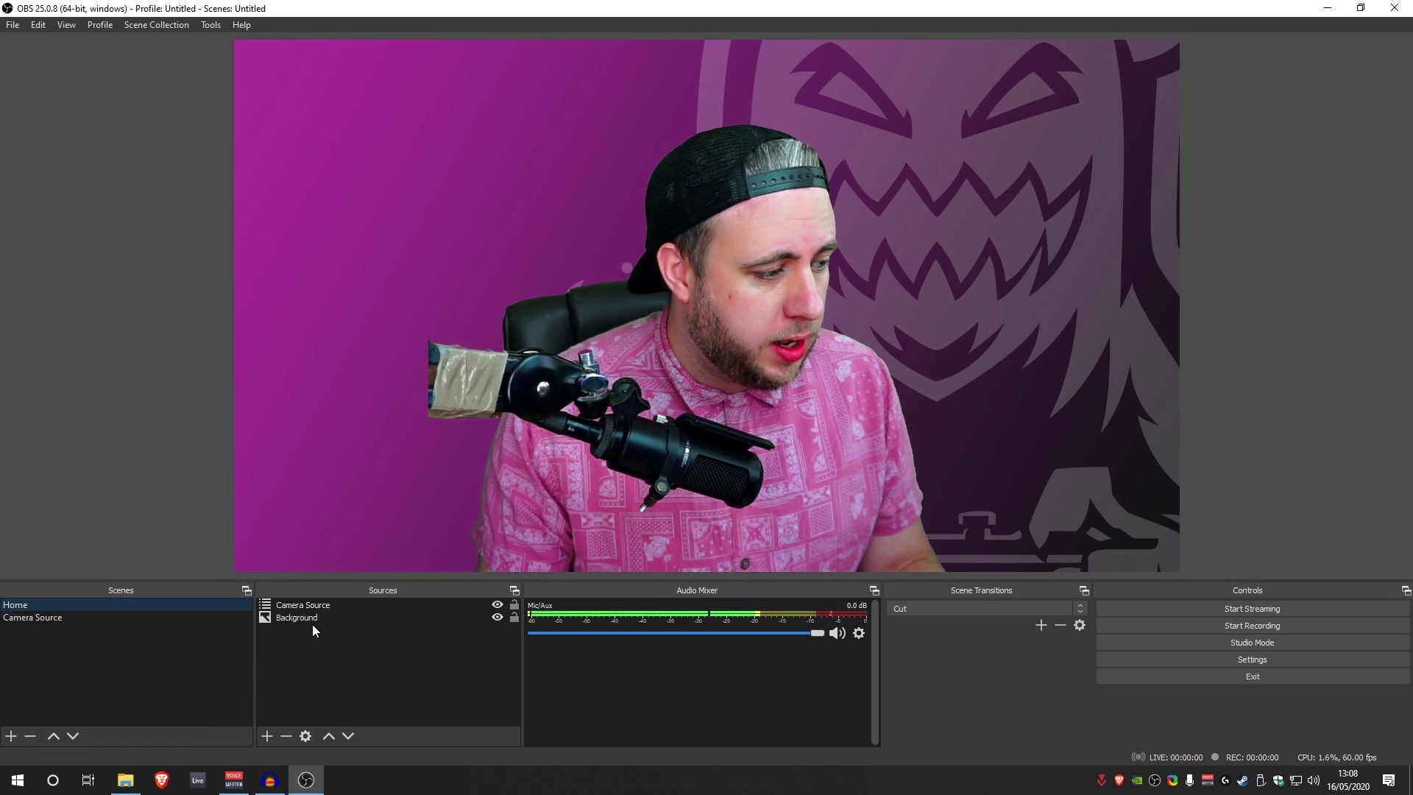
pyautogui.click(270, 618)
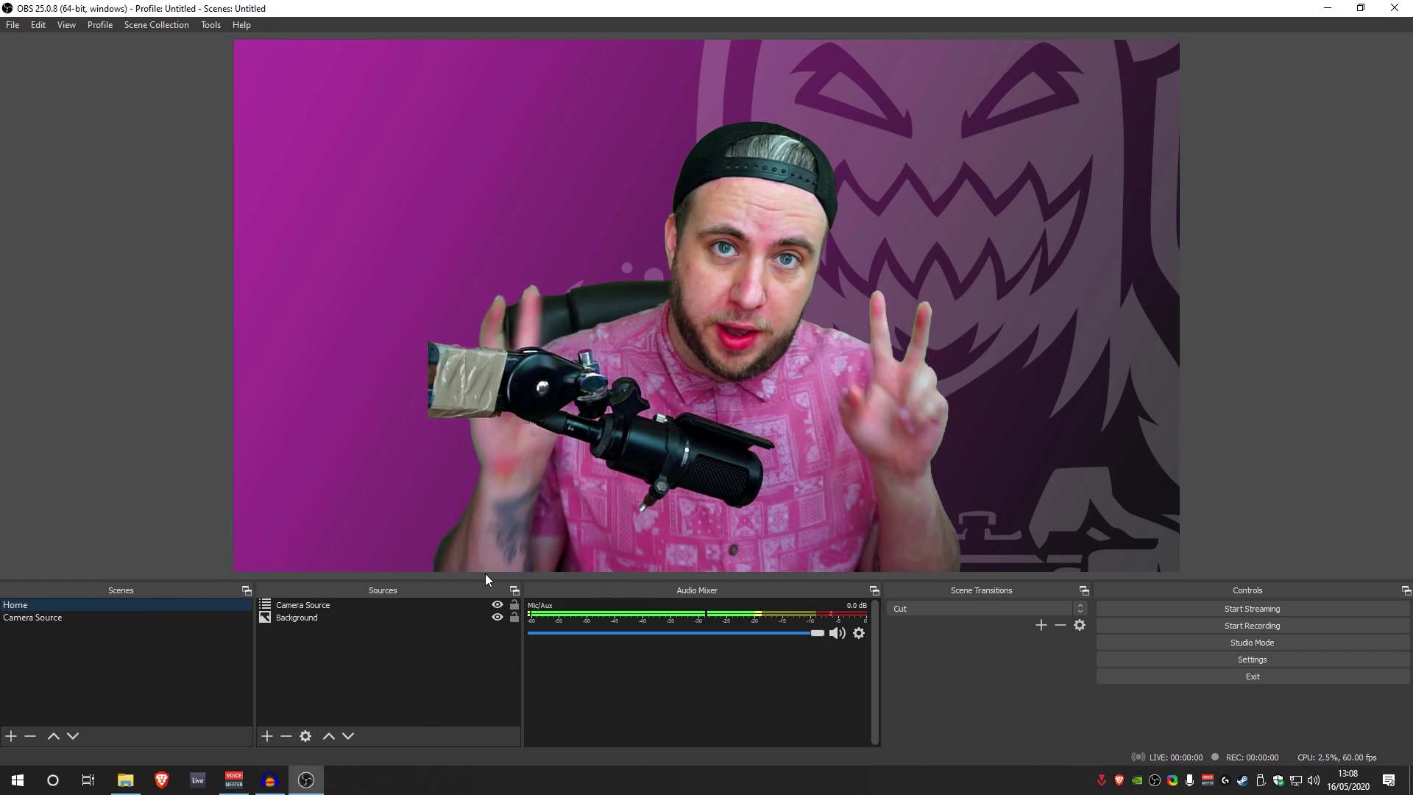
pyautogui.click(707, 367)
pyautogui.moveTo(706, 363); pyautogui.dragTo(556, 389)
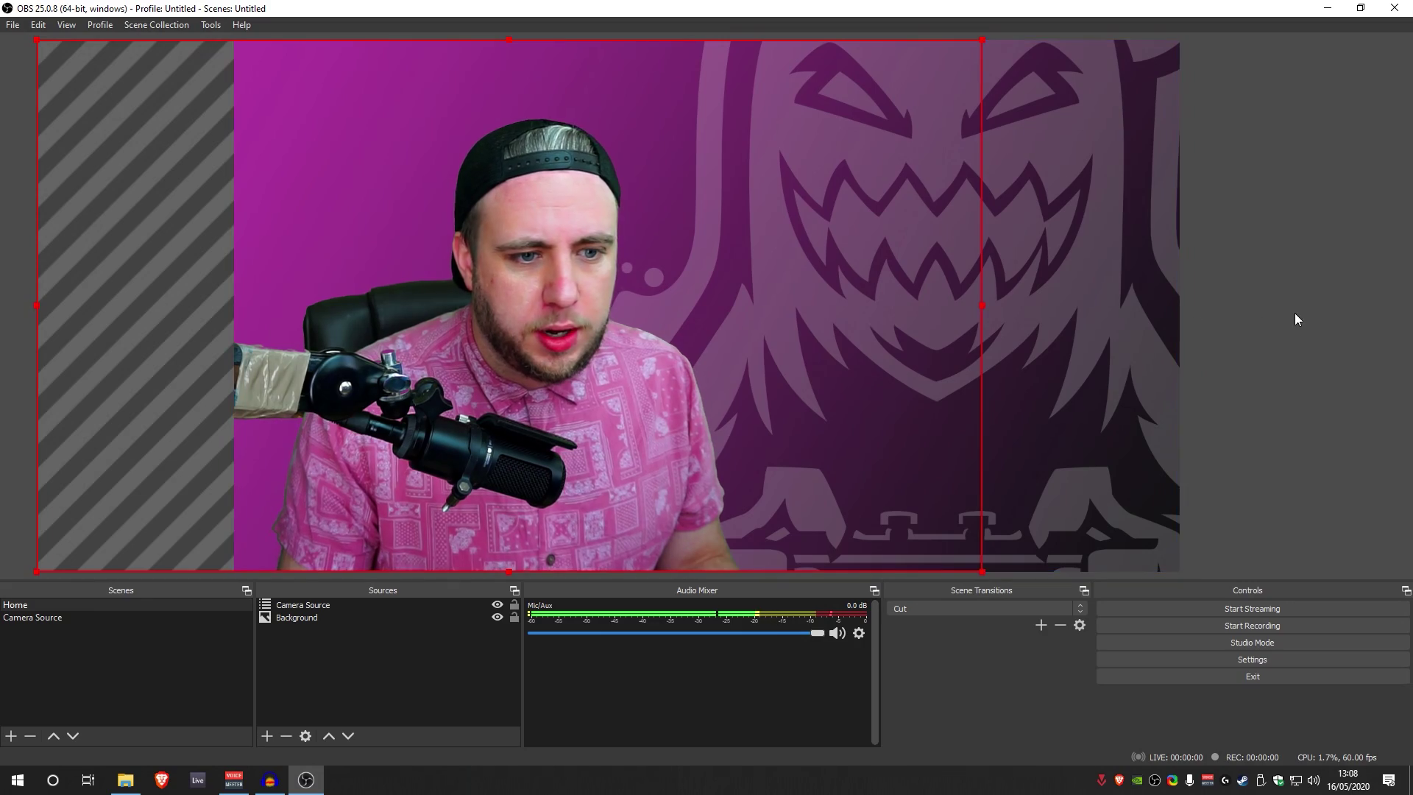